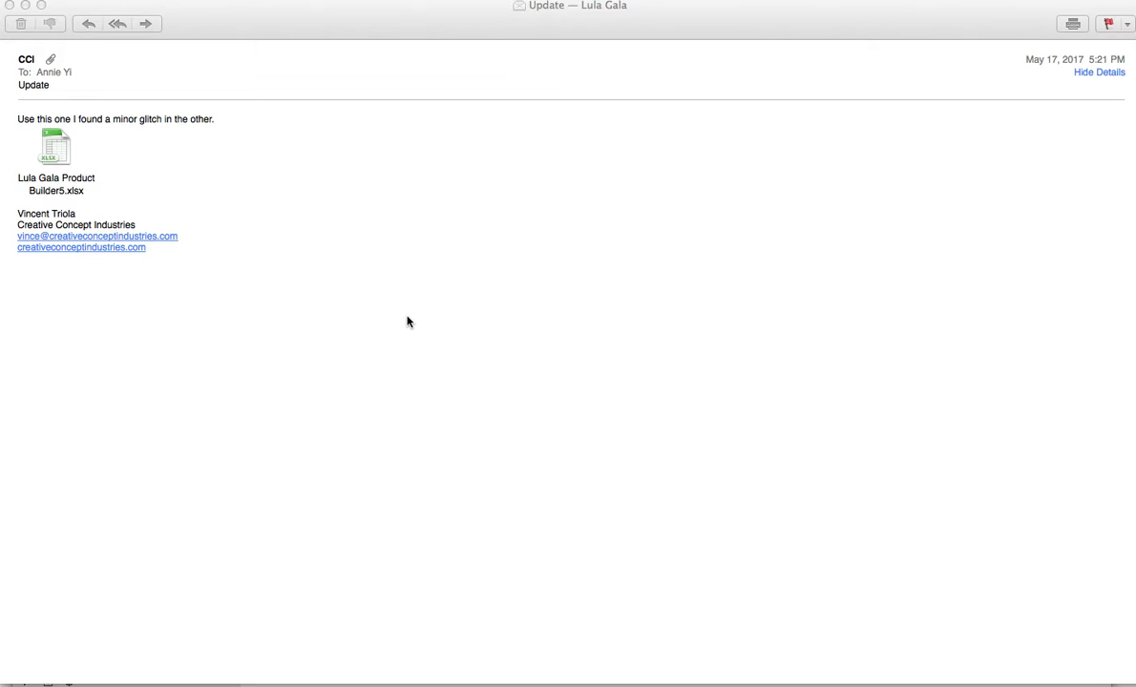
- Open the emailed Lula Gala Product Builder5.xlsx attachment in Excel and bring the Product Builder sheet's first columns into view
click(64, 154)
key(ctrl+Up)
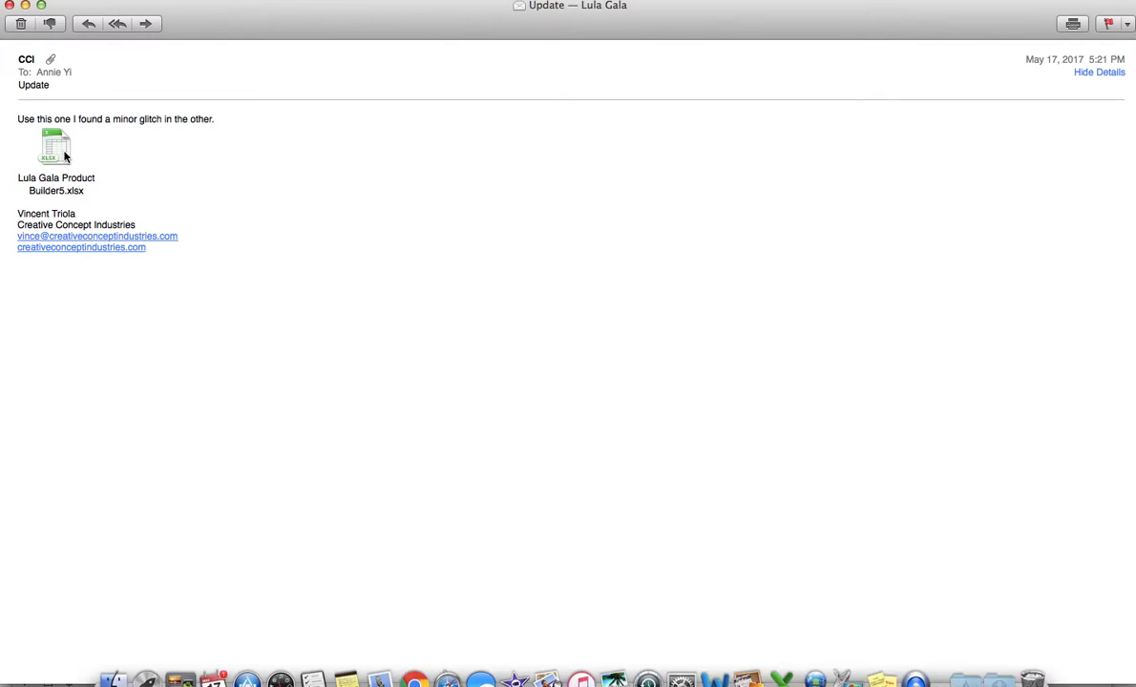
click(356, 367)
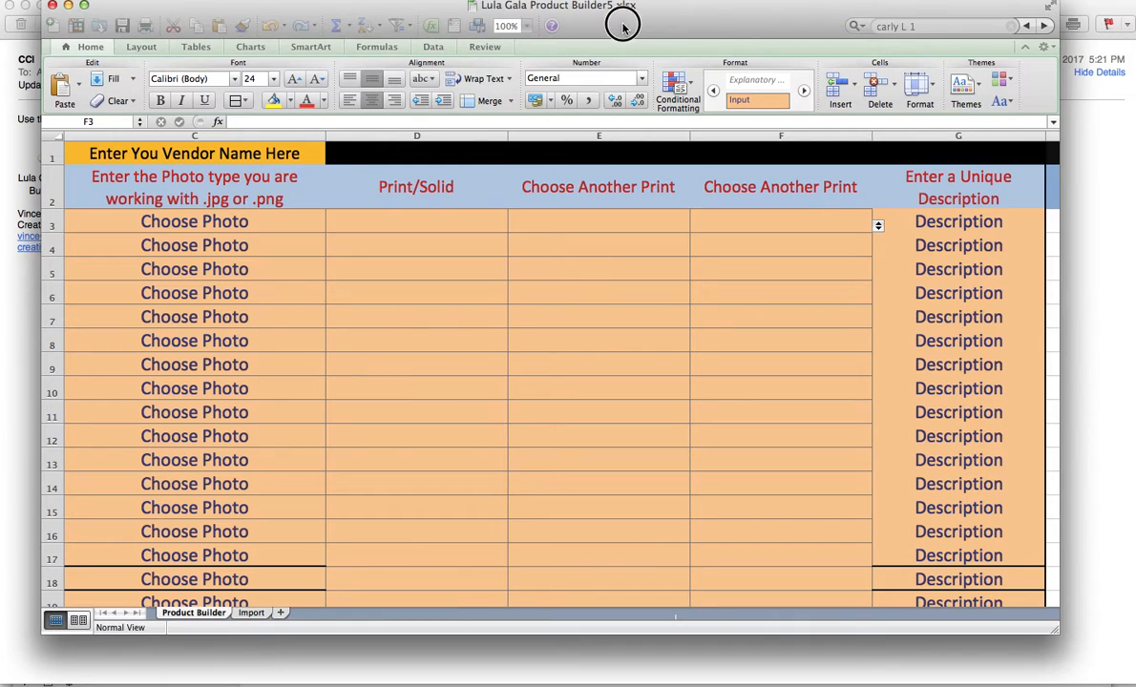
mouse_move(727, 15)
mouse_down()
mouse_move(728, 72)
mouse_move(740, 19)
mouse_up()
click(570, 346)
scroll(521, 362, left, 5)
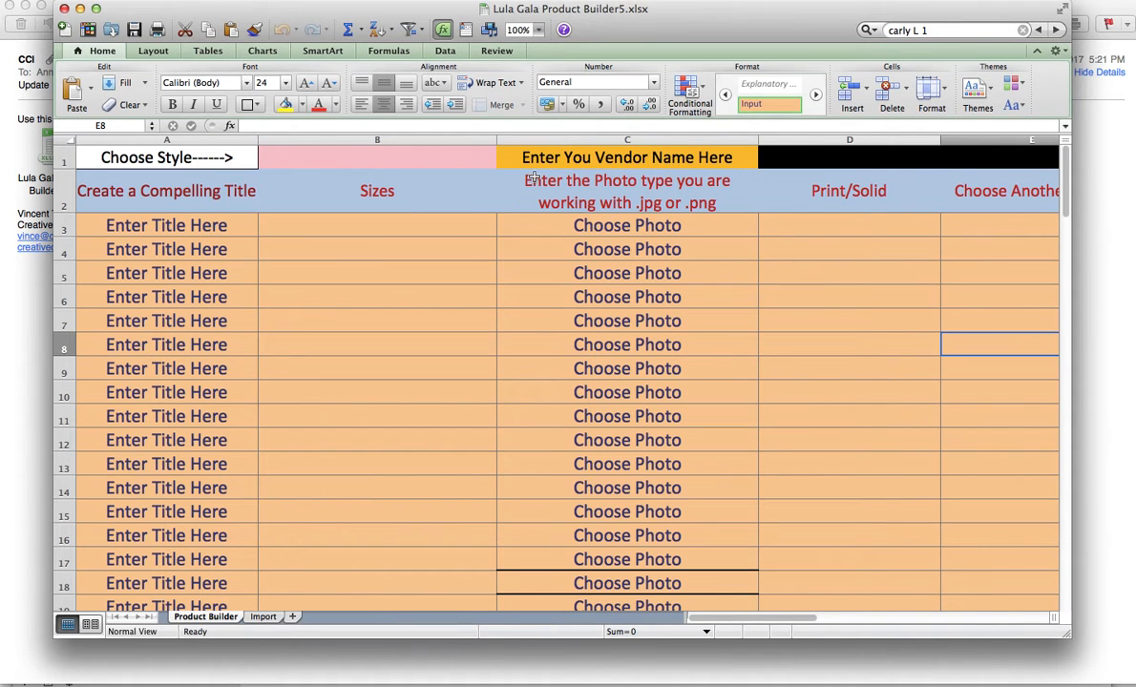
- Replace the placeholder in cell C1 with the vendor name, "Lularoe" followed by the consultant's first name
click(558, 155)
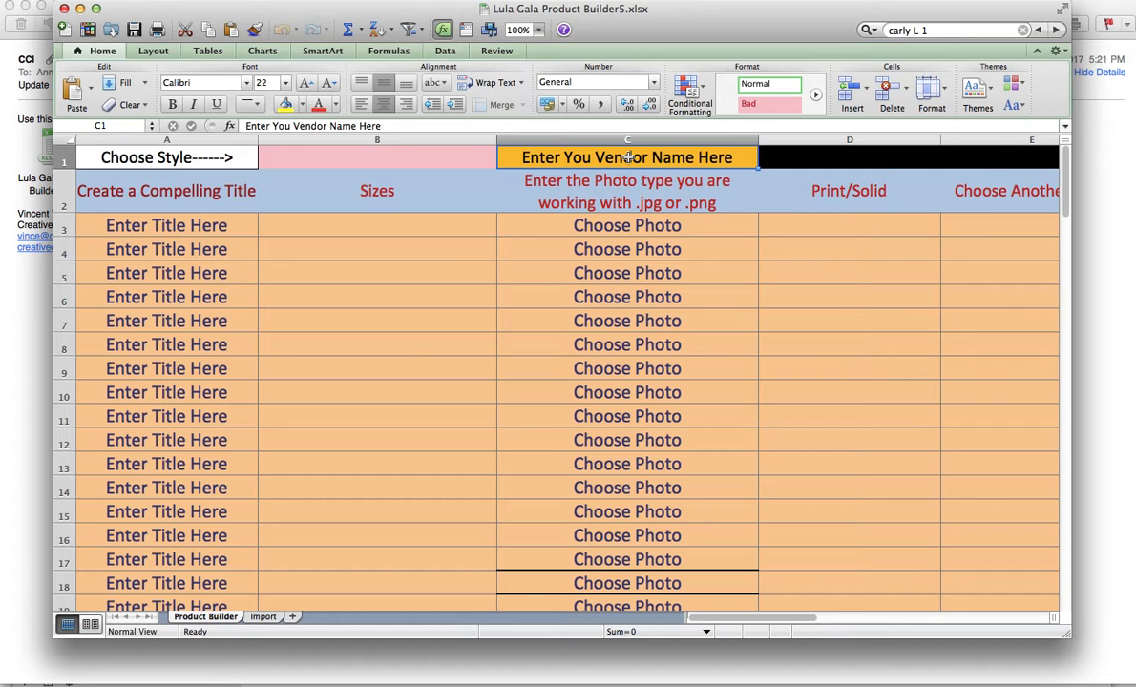
text(Lul)
key(BackSpace)
text(La)
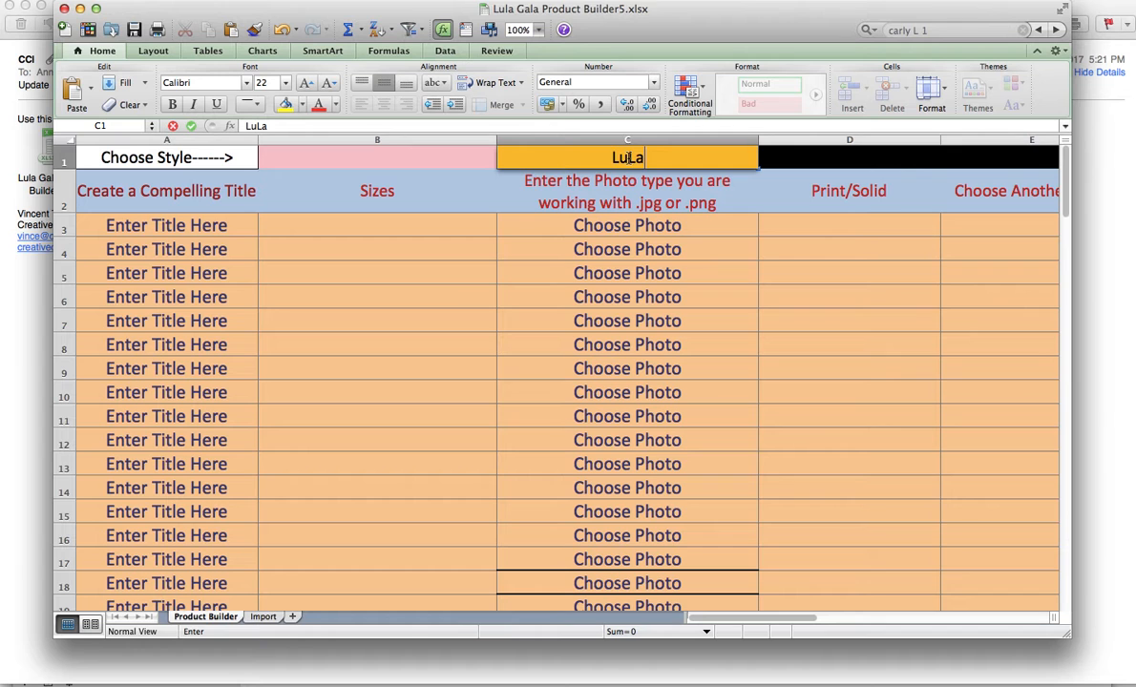
text(Roe)
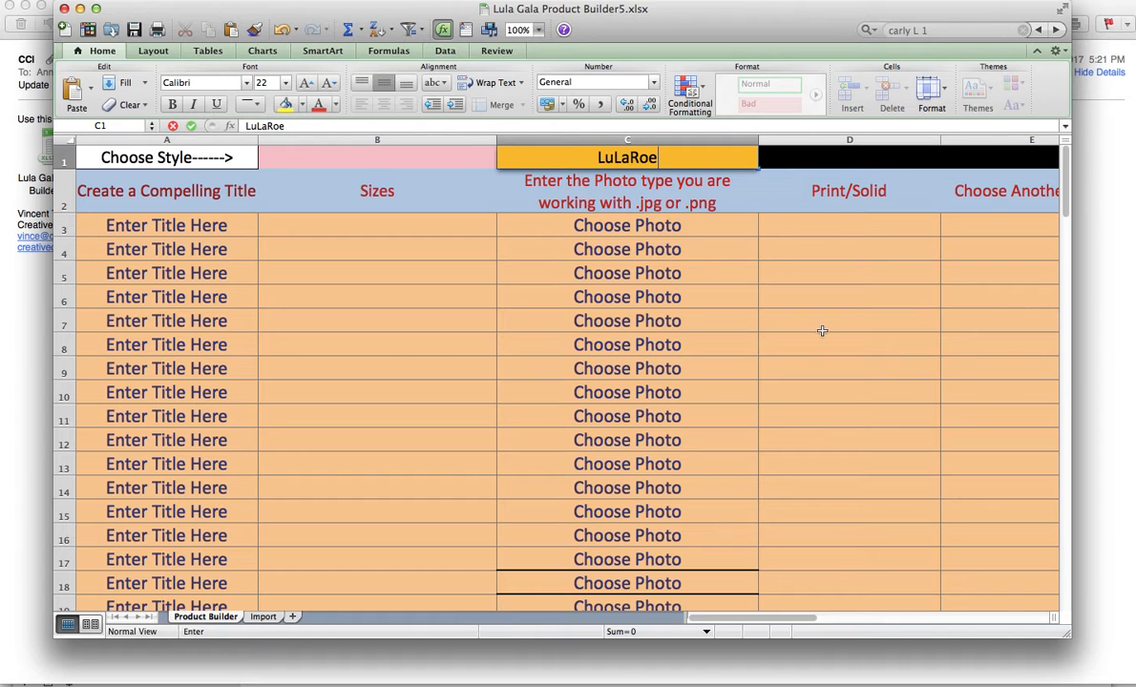
key(BackSpace)
key(BackSpace)
key(BackSpace)
key(BackSpace)
key(BackSpace)
text(laroe)
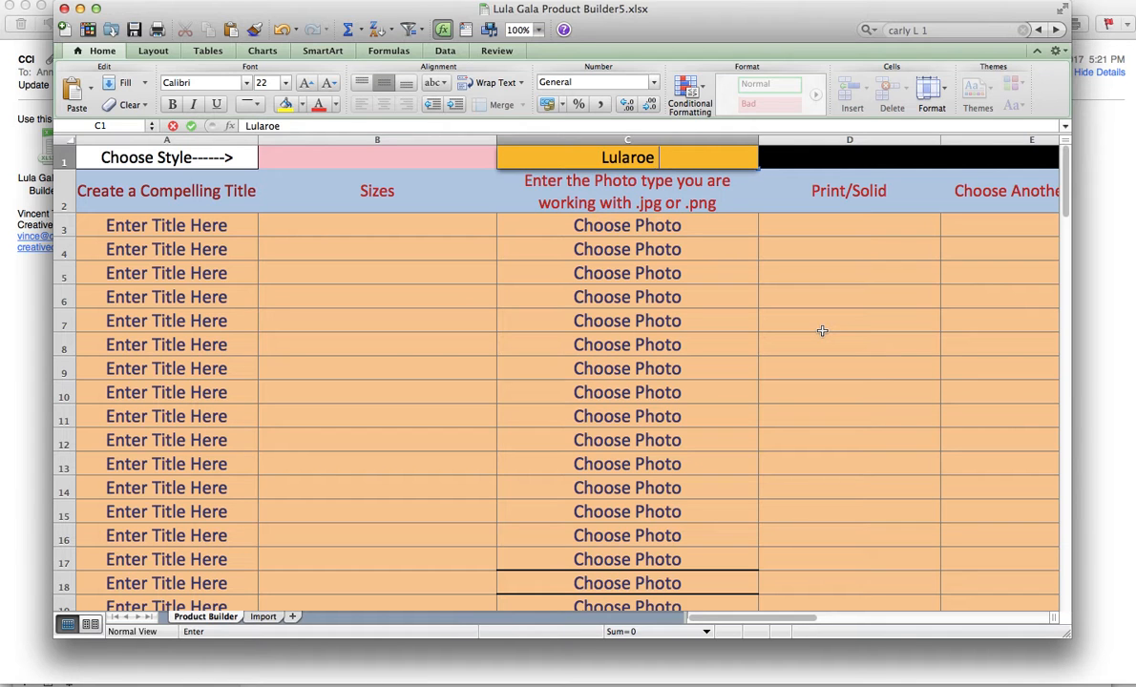
text( Annie)
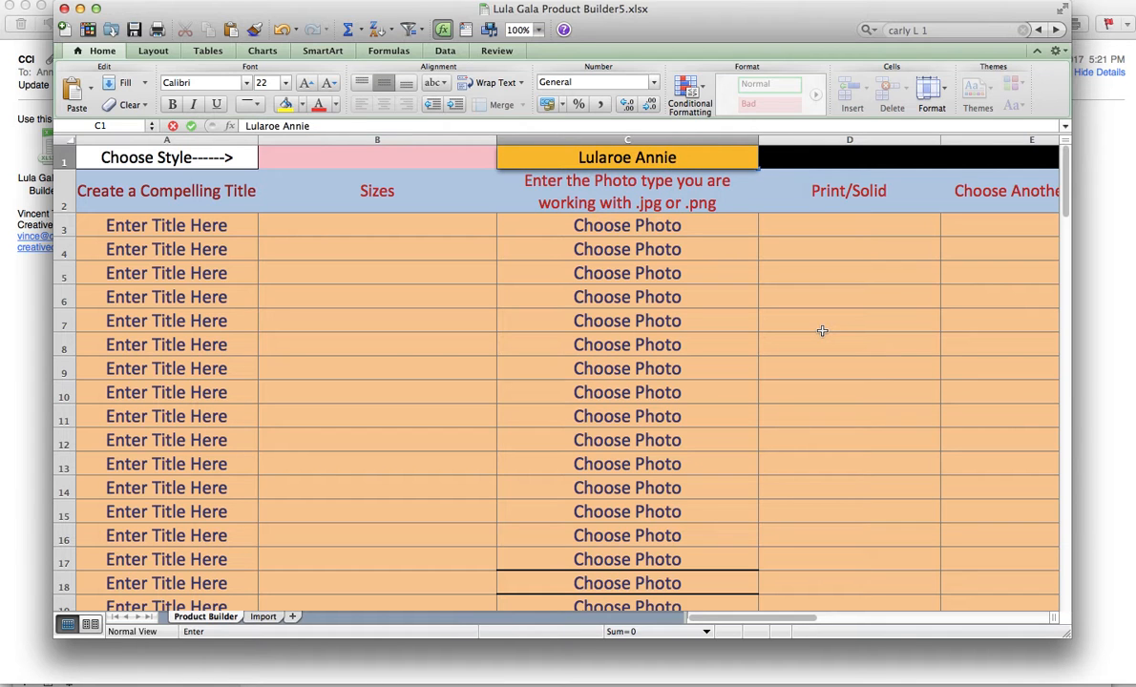
click(639, 234)
click(637, 160)
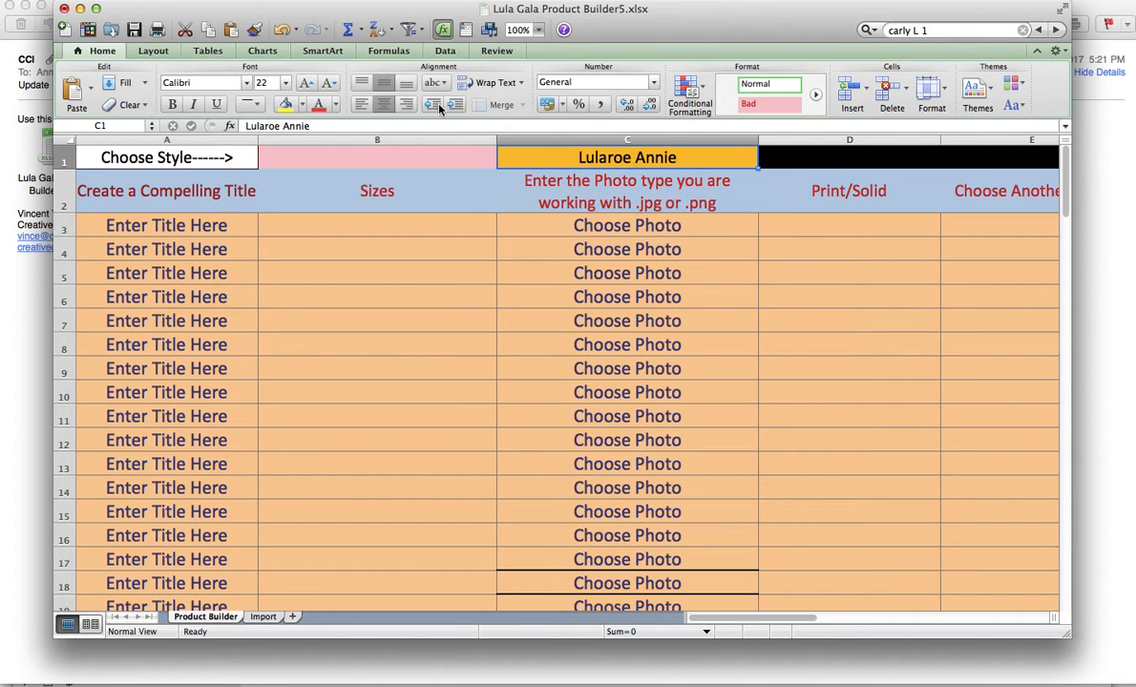
- Browse the existing workbooks in the Lula Gala folder through Save As, and leave without saving
click(96, 2)
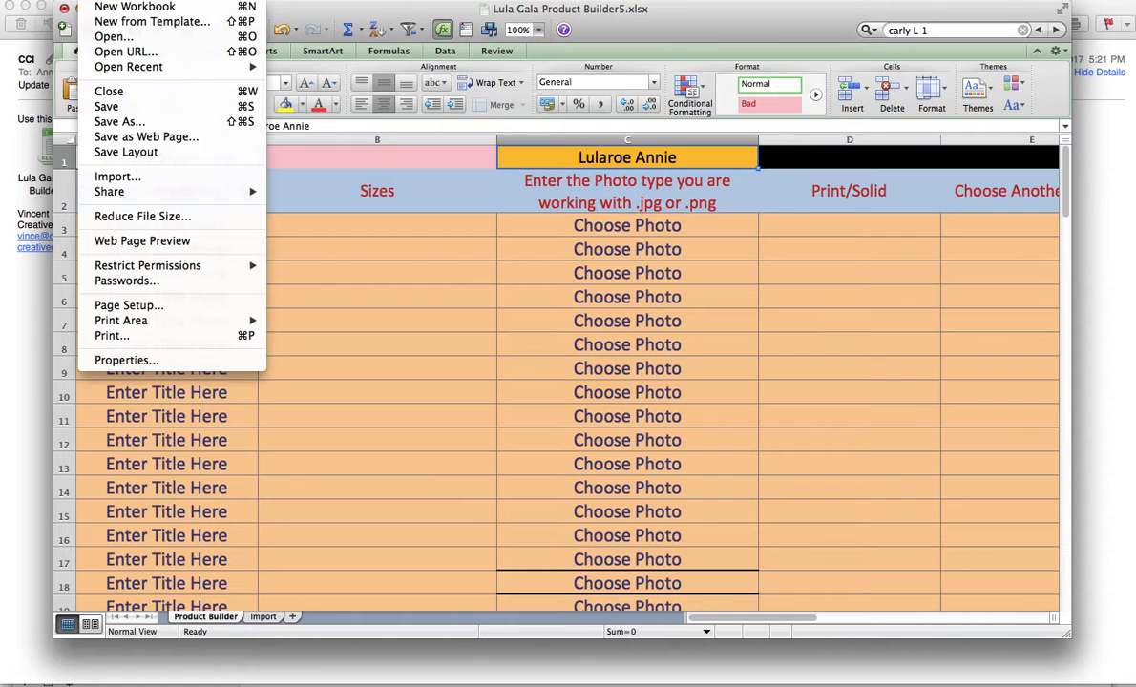
click(108, 118)
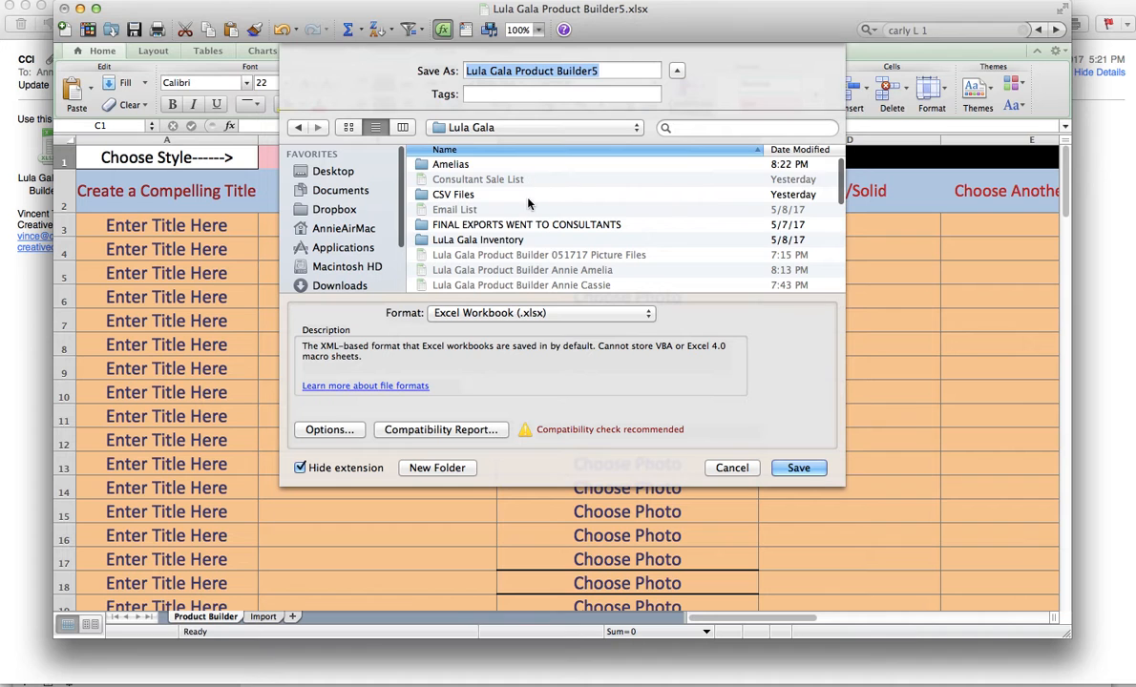
scroll(534, 191, down, 5)
scroll(533, 206, down, 4)
scroll(534, 207, down, 2)
scroll(534, 206, up, 4)
scroll(534, 206, up, 5)
scroll(534, 206, up, 2)
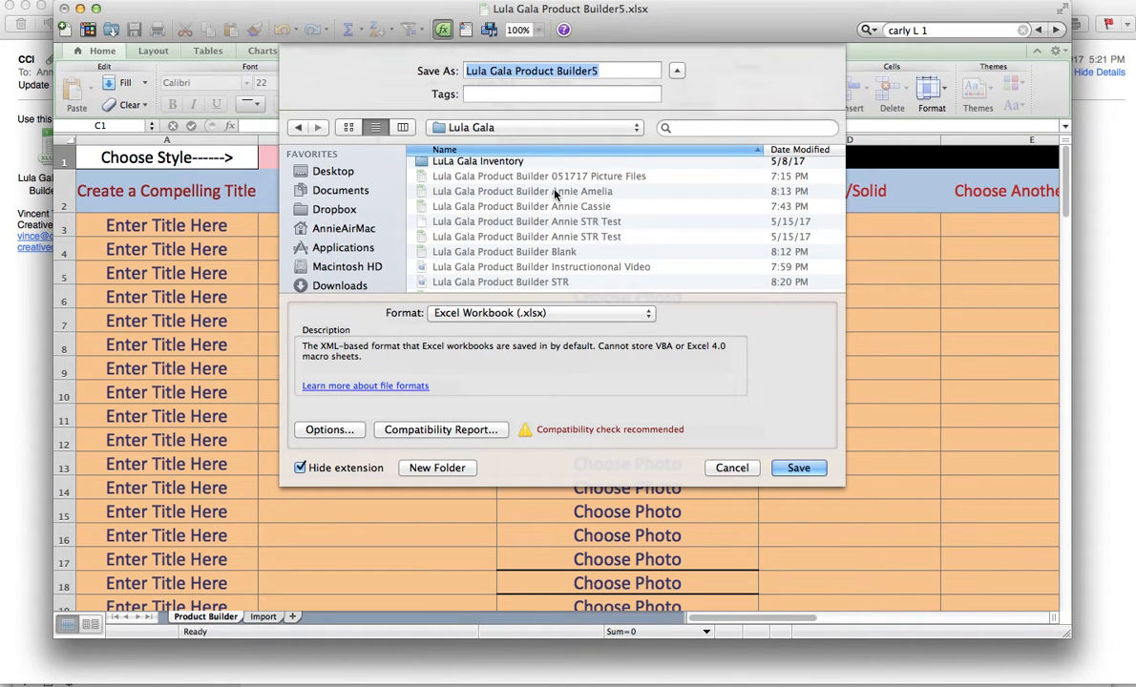
click(551, 252)
click(738, 468)
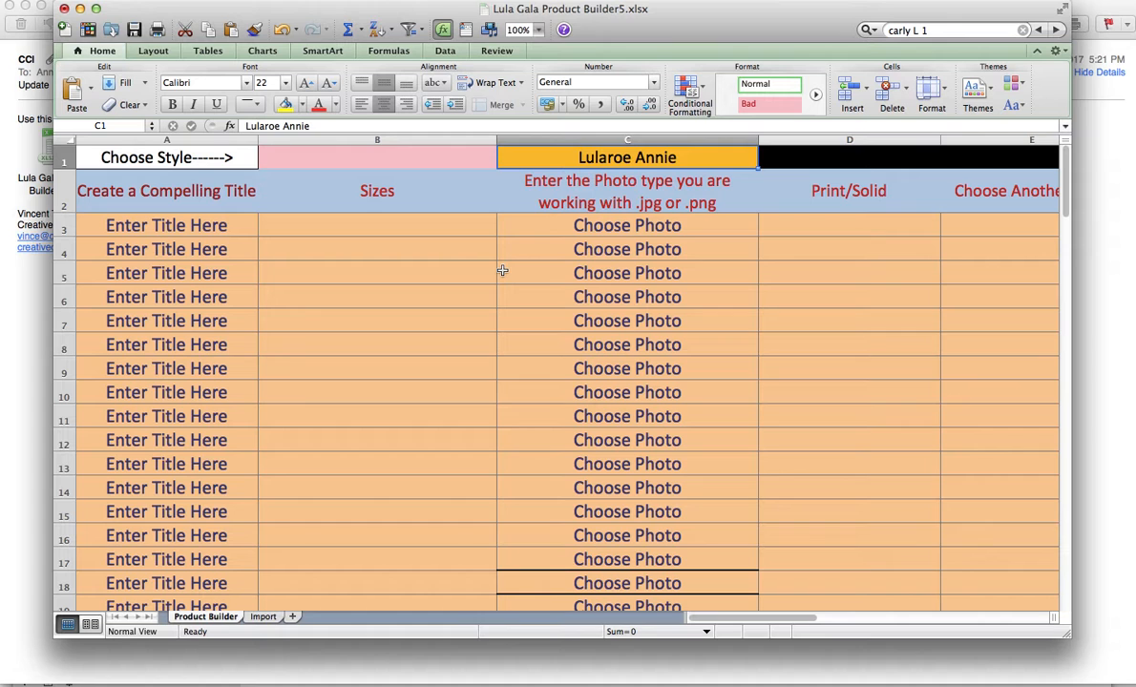
- Choose Amelia as the style in cell B1
click(443, 160)
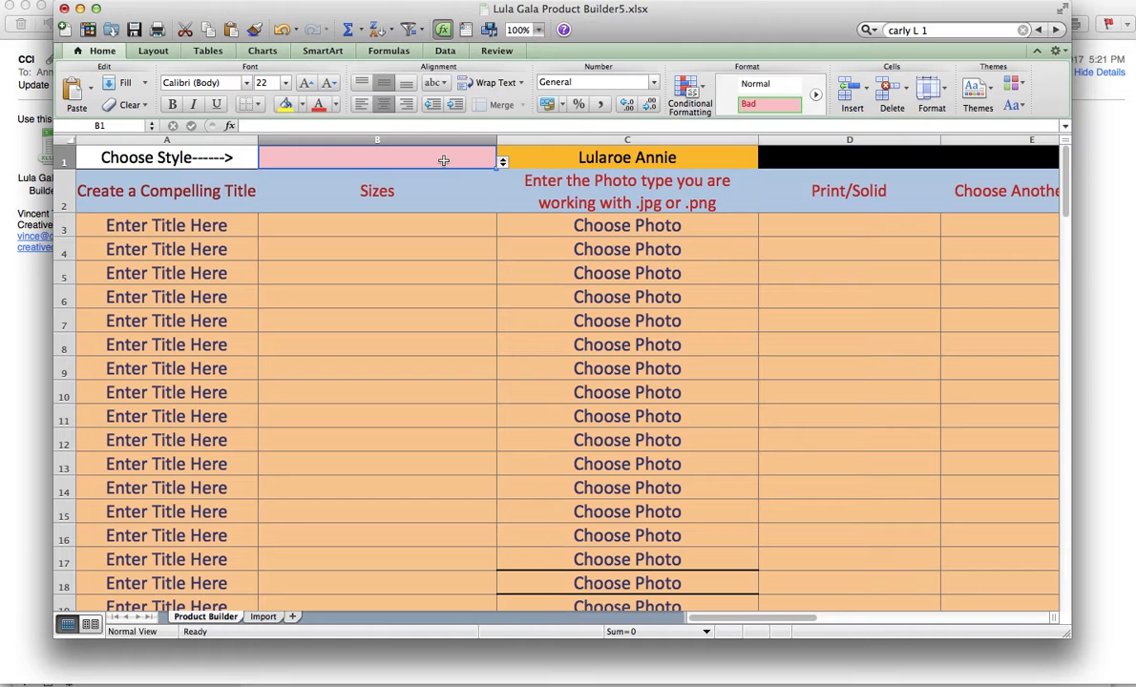
click(503, 164)
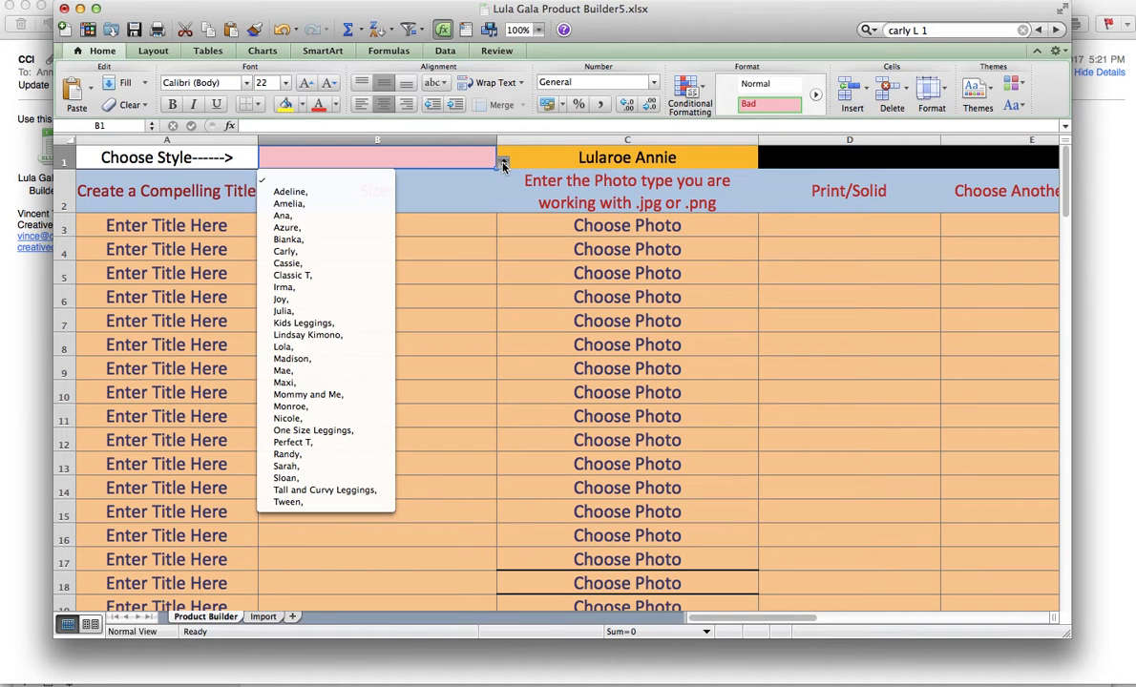
click(323, 205)
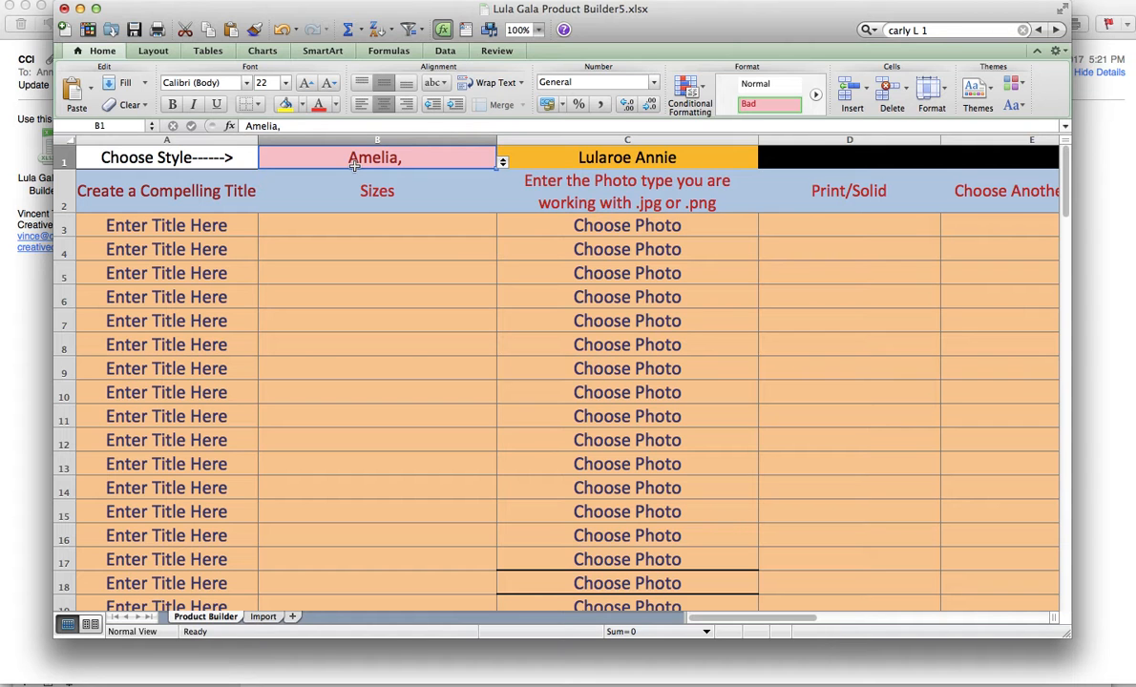
- Check how the existing Amelia product builder workbook is named in the Save As file list, without saving
click(90, 1)
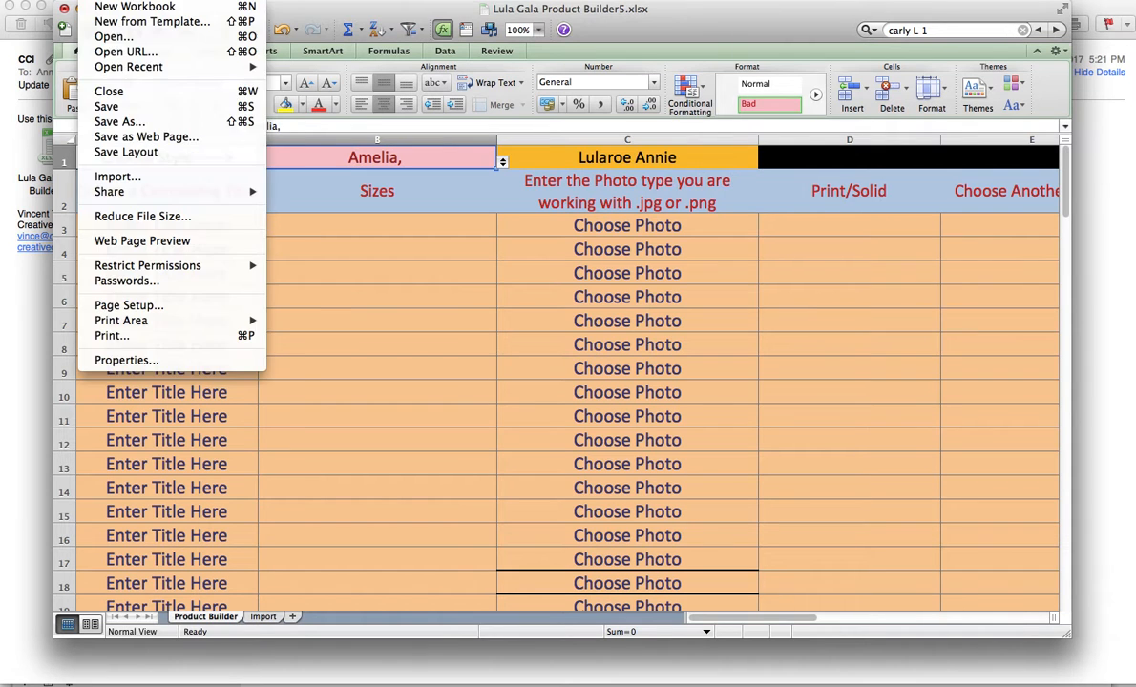
click(120, 119)
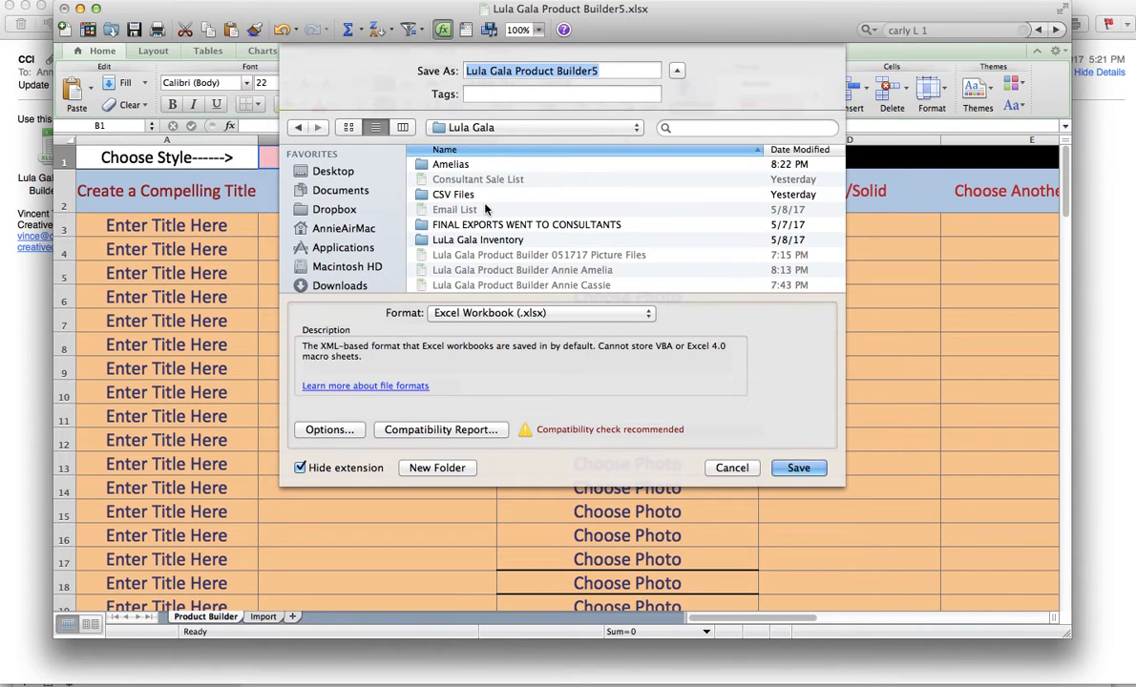
scroll(486, 209, down, 3)
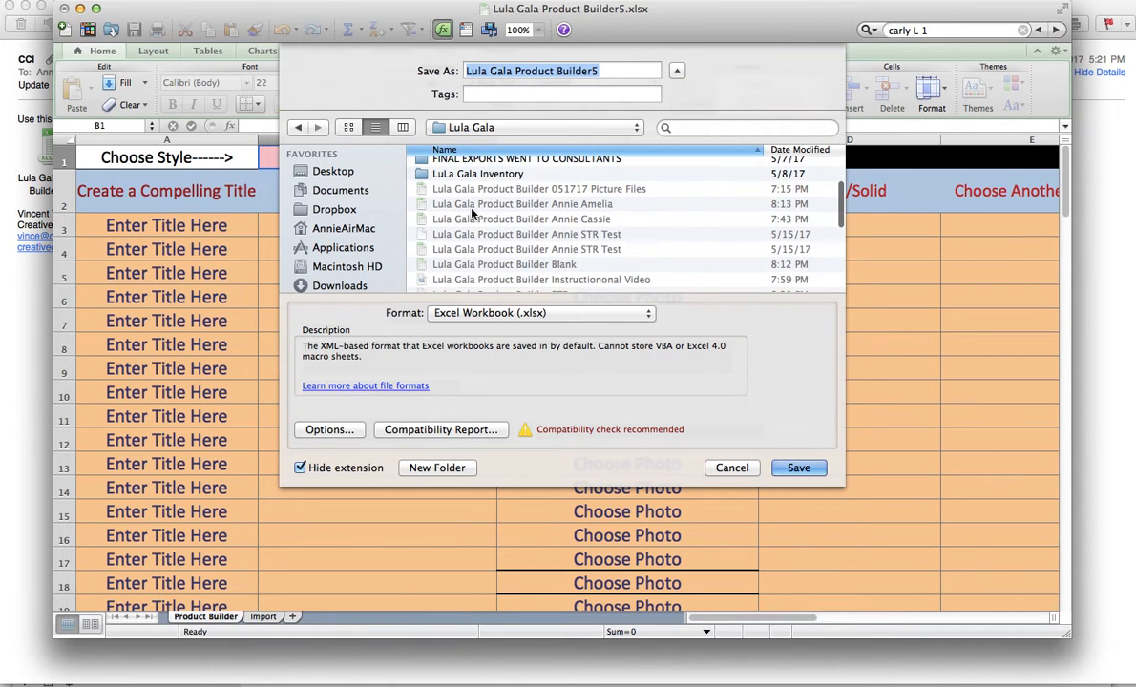
click(482, 204)
click(739, 468)
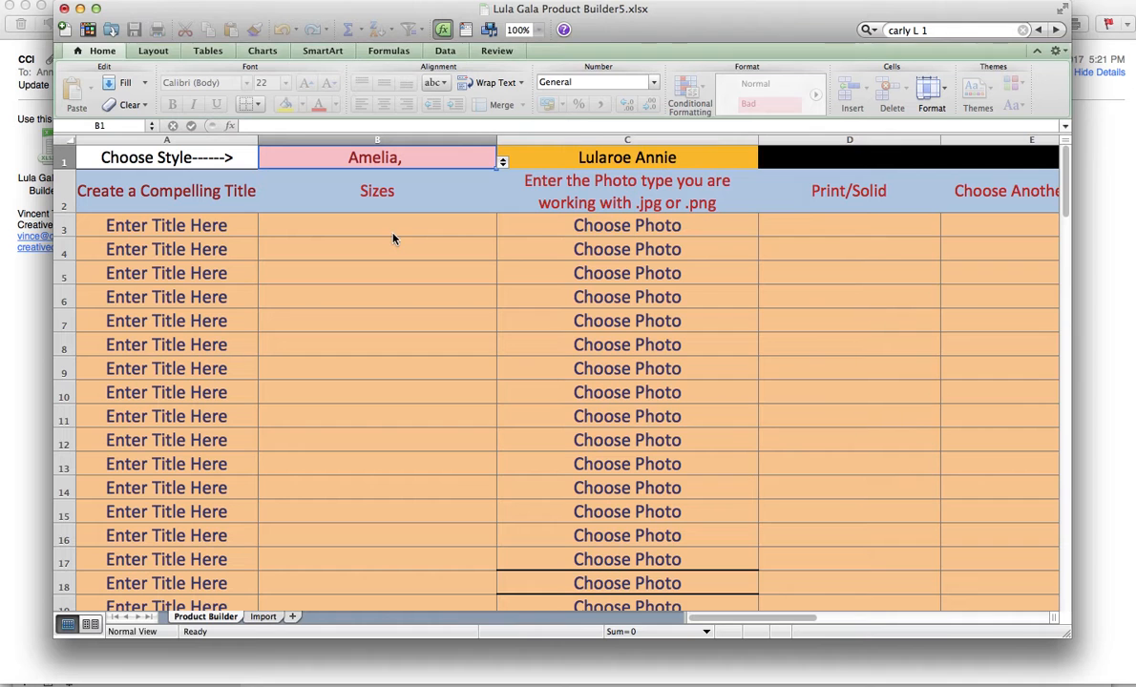
- Try Cassie as the style in cell B1 and set it back to Amelia
click(391, 232)
click(482, 156)
click(503, 165)
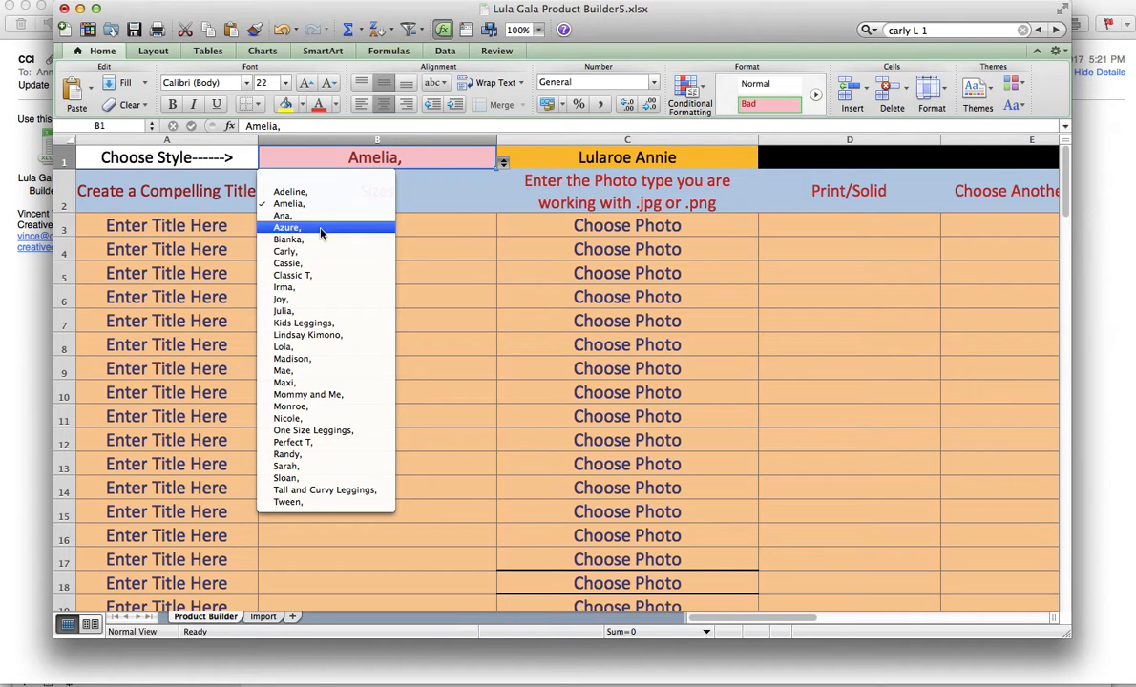
click(313, 263)
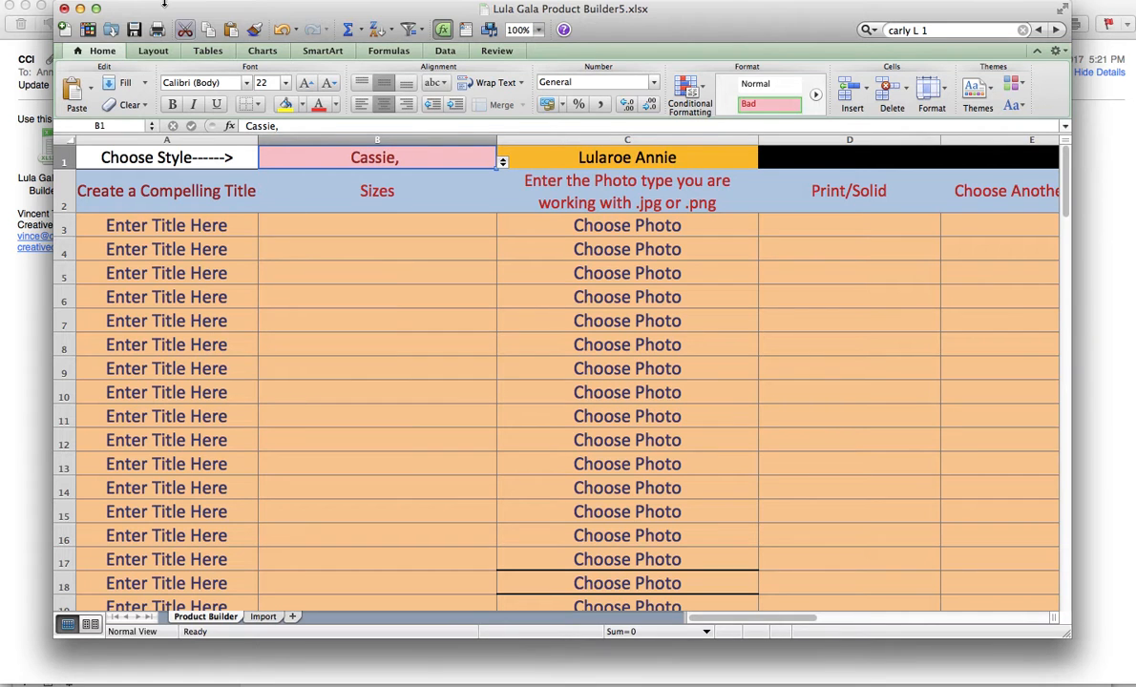
click(94, 1)
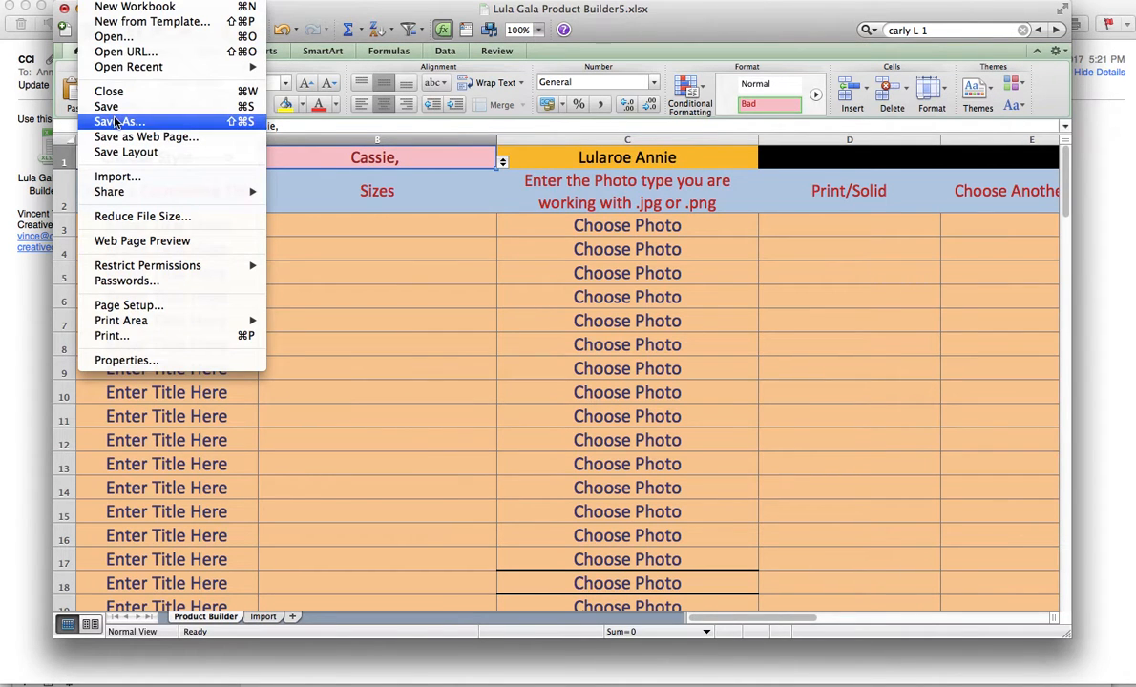
click(399, 252)
click(503, 163)
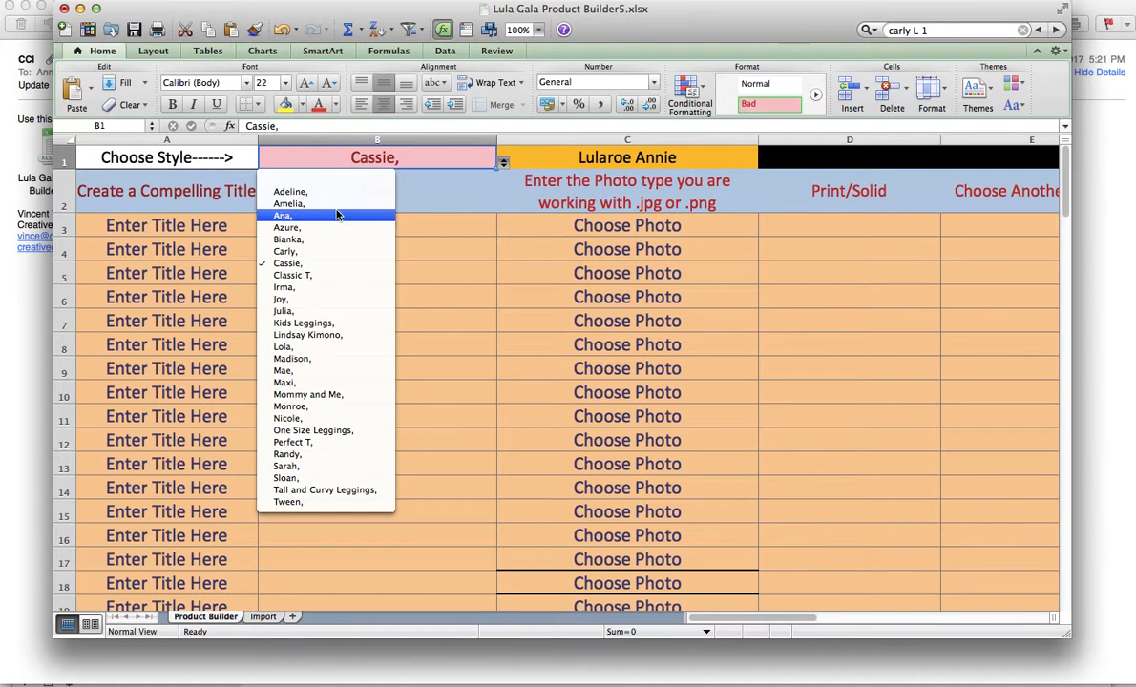
click(291, 203)
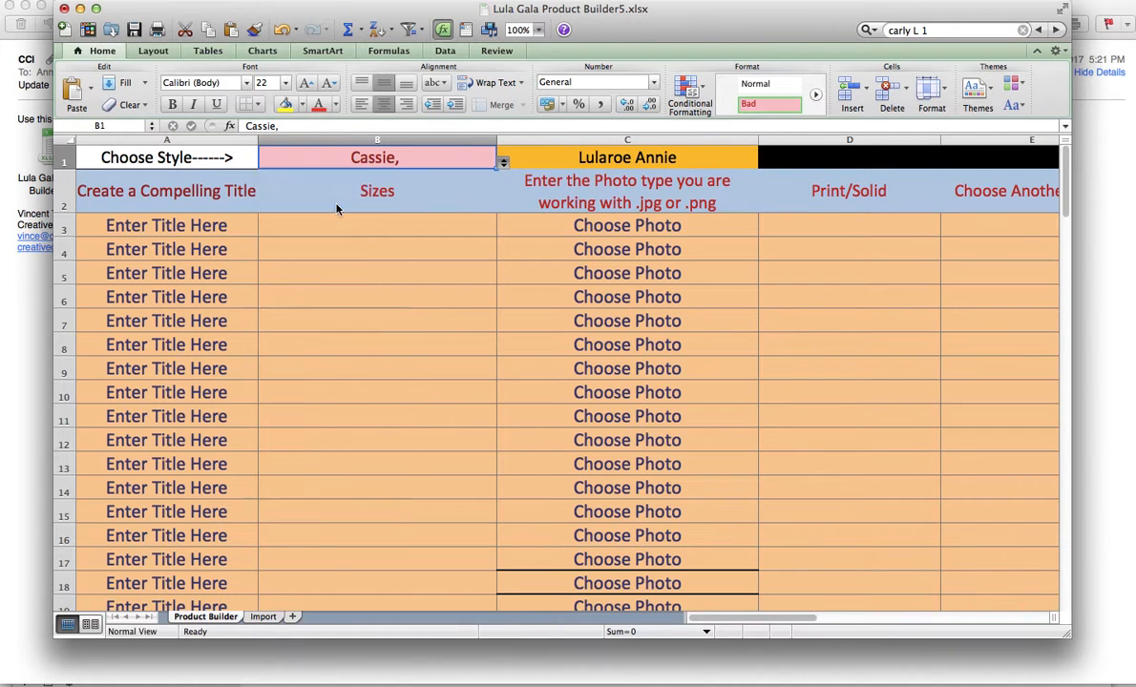
- Switch to Finder's Amelias folder and open the photo Amelia Small Rainbow.jpg
click(172, 225)
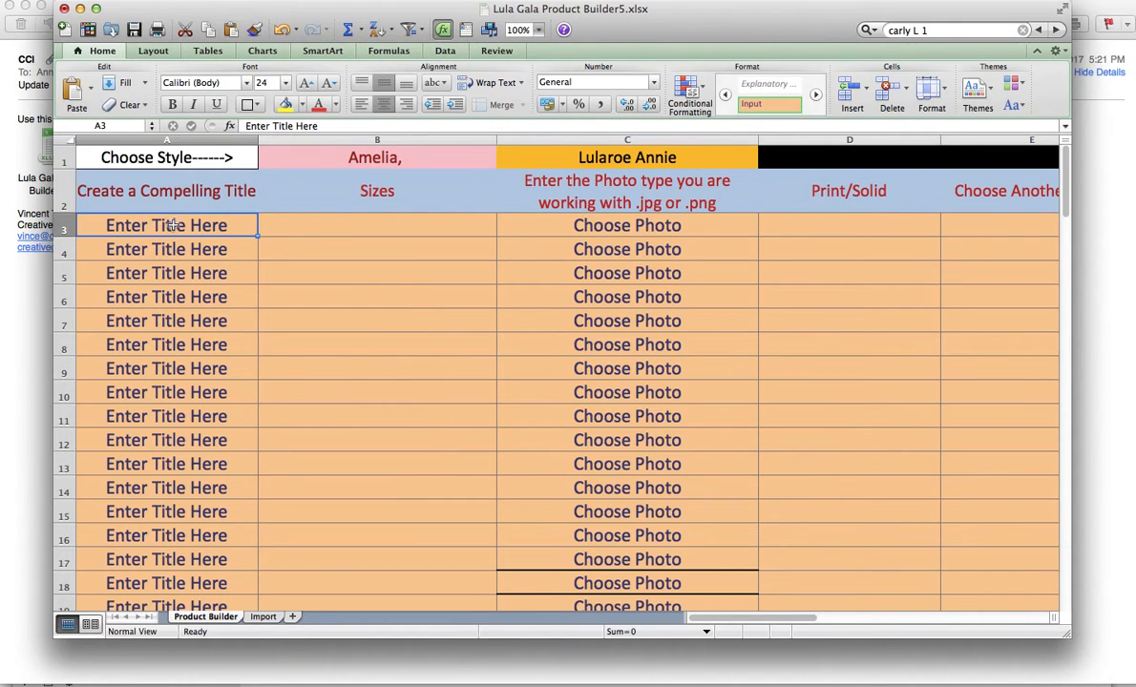
key(ctrl+Up)
right_click(284, 212)
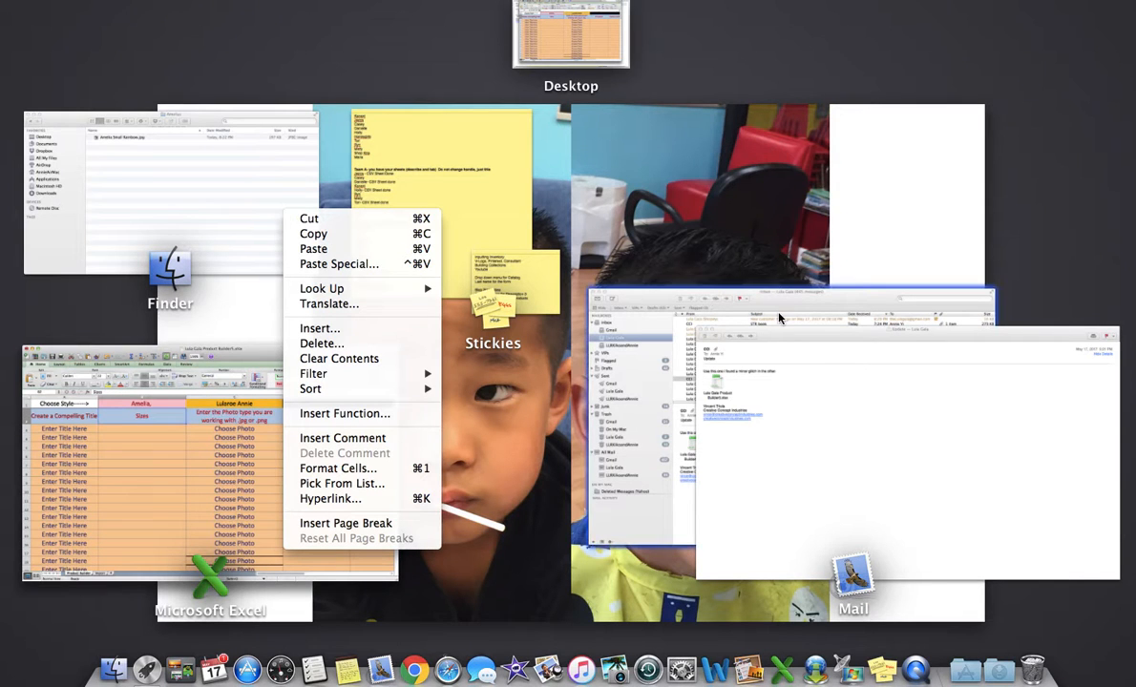
click(210, 190)
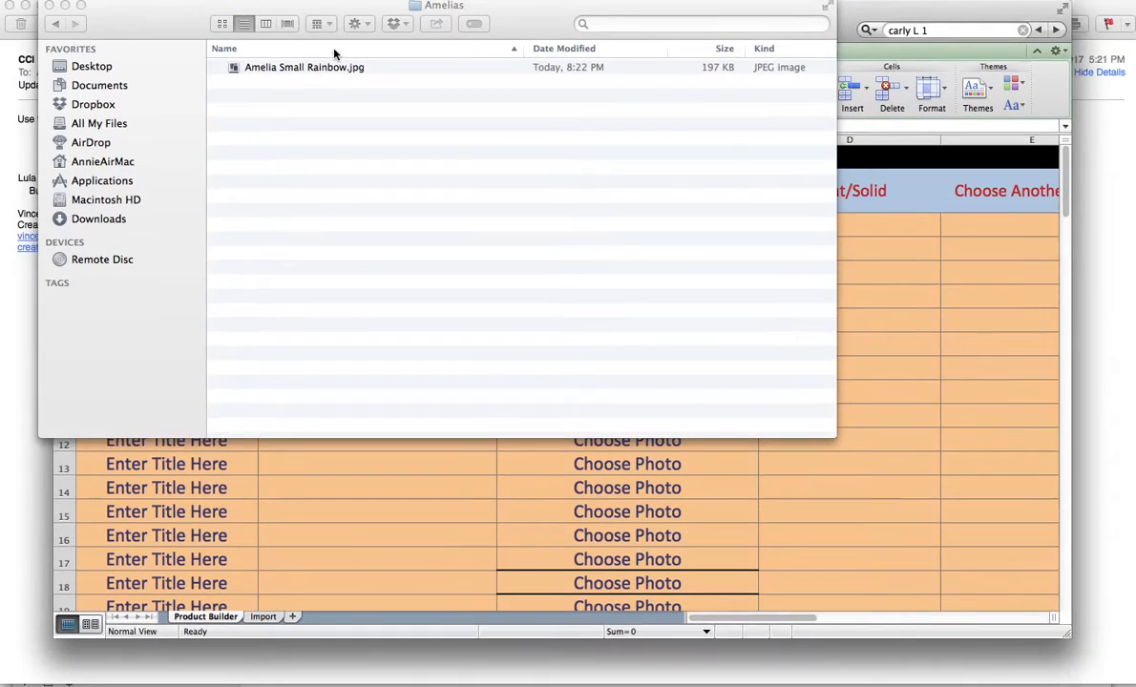
click(312, 71)
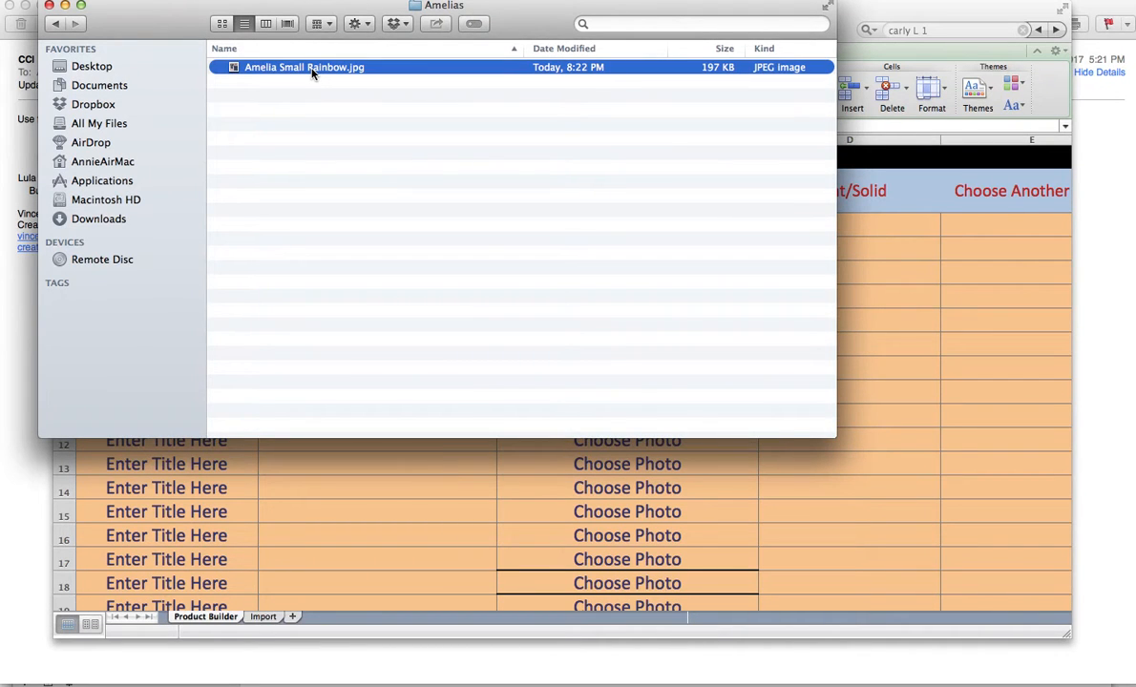
double_click(312, 74)
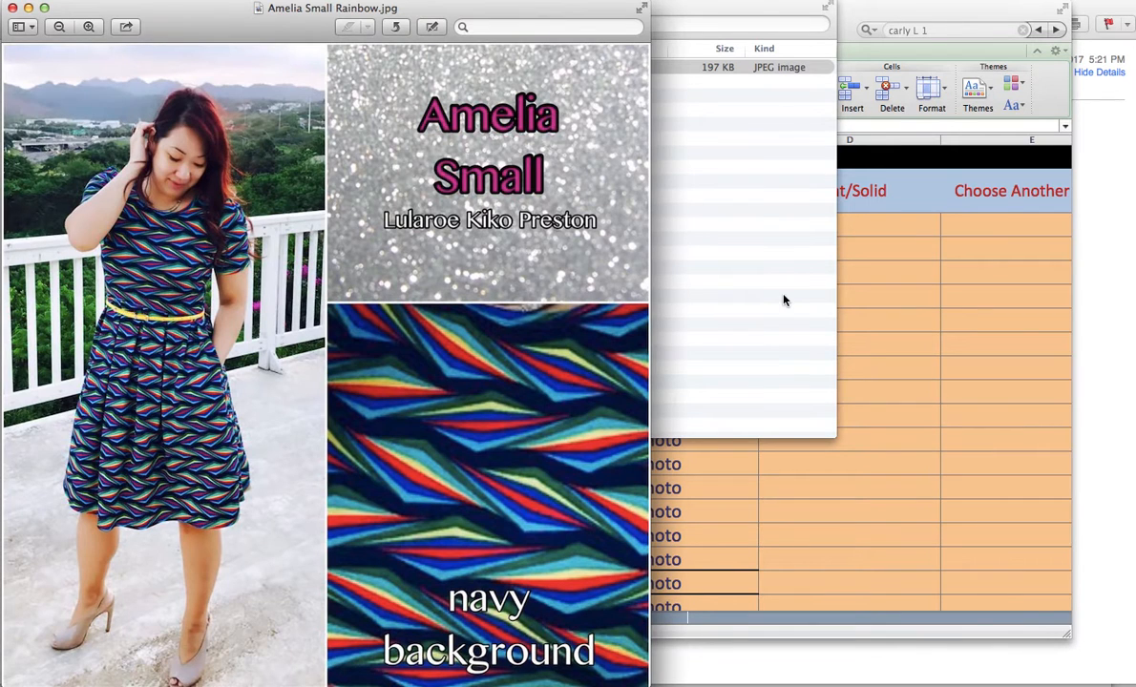
- Return to the Excel workbook, enter the title "Taste the Rainbow S Amelia" in A3 and widen column A to fit it
click(923, 299)
click(177, 225)
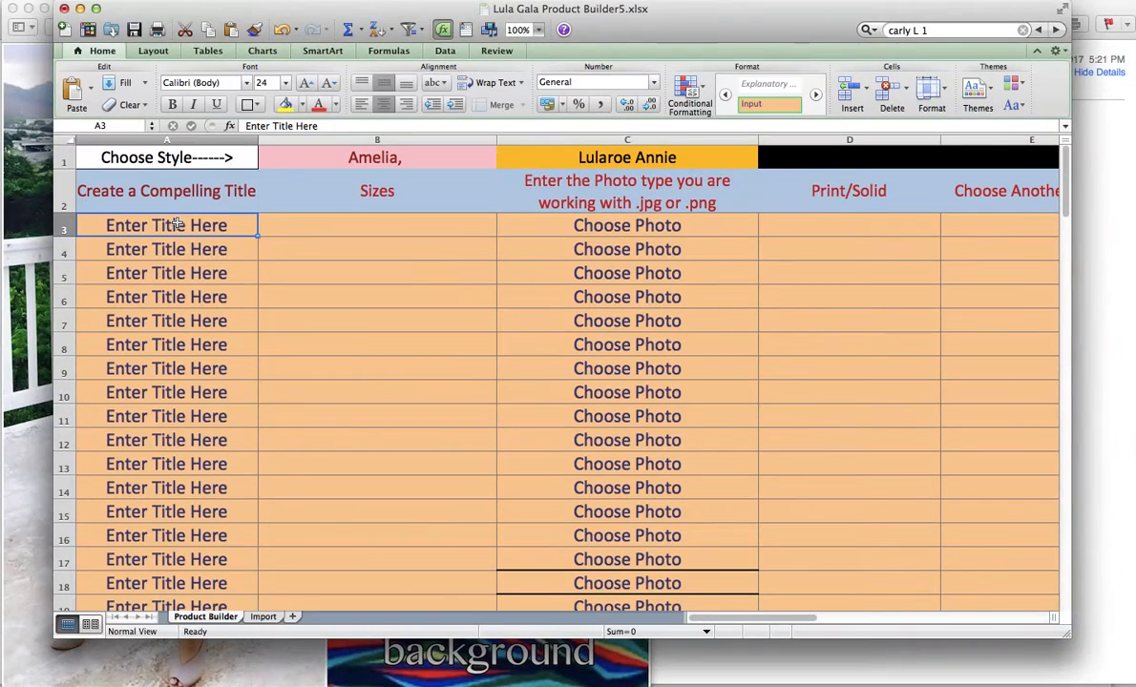
text(Taste the Rainbow A)
key(BackSpace)
text(S Amel)
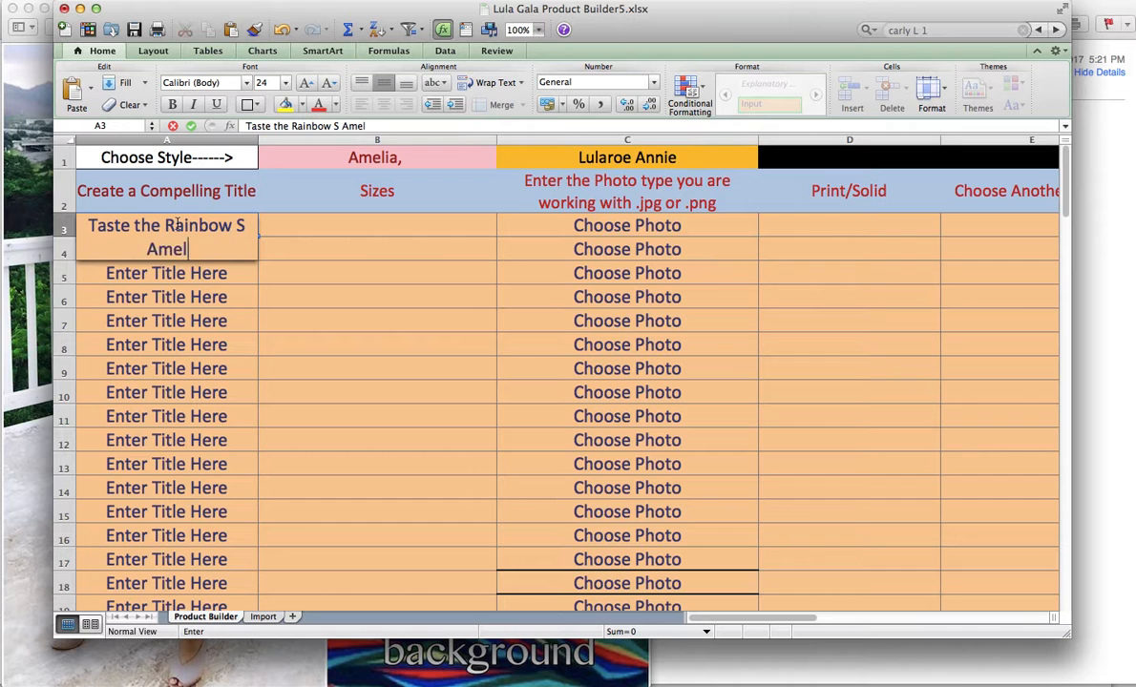
text(ia)
key(Return)
drag(264, 140, 327, 144)
- Set the size of the first product to S in cell B3
click(357, 236)
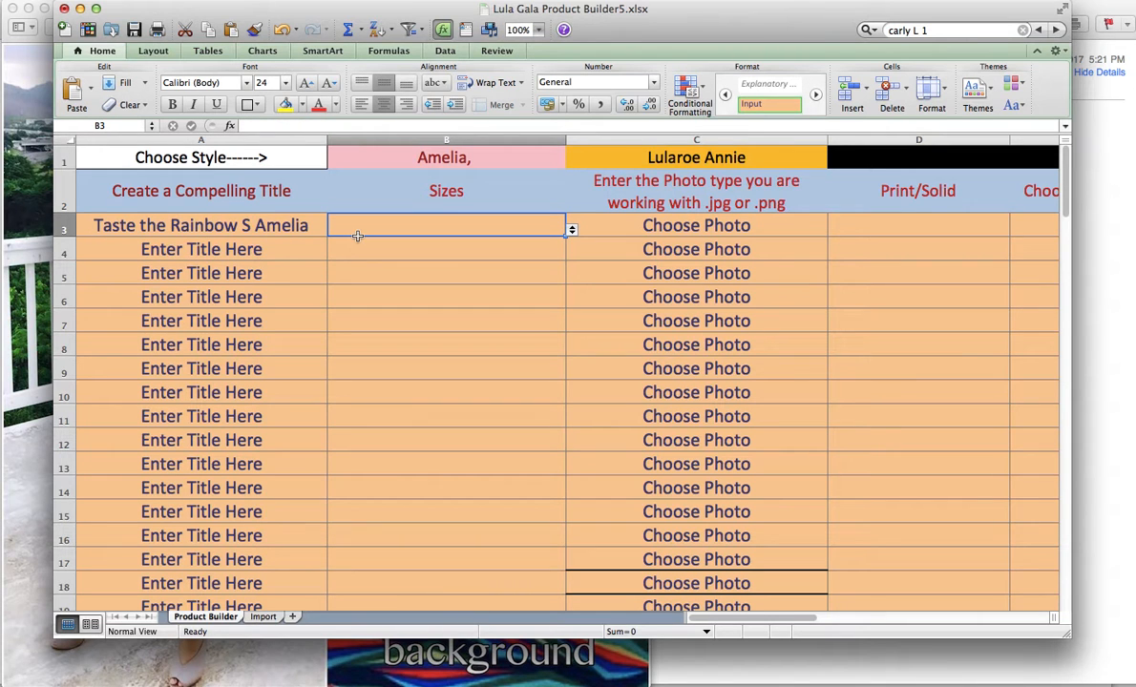
key(Left)
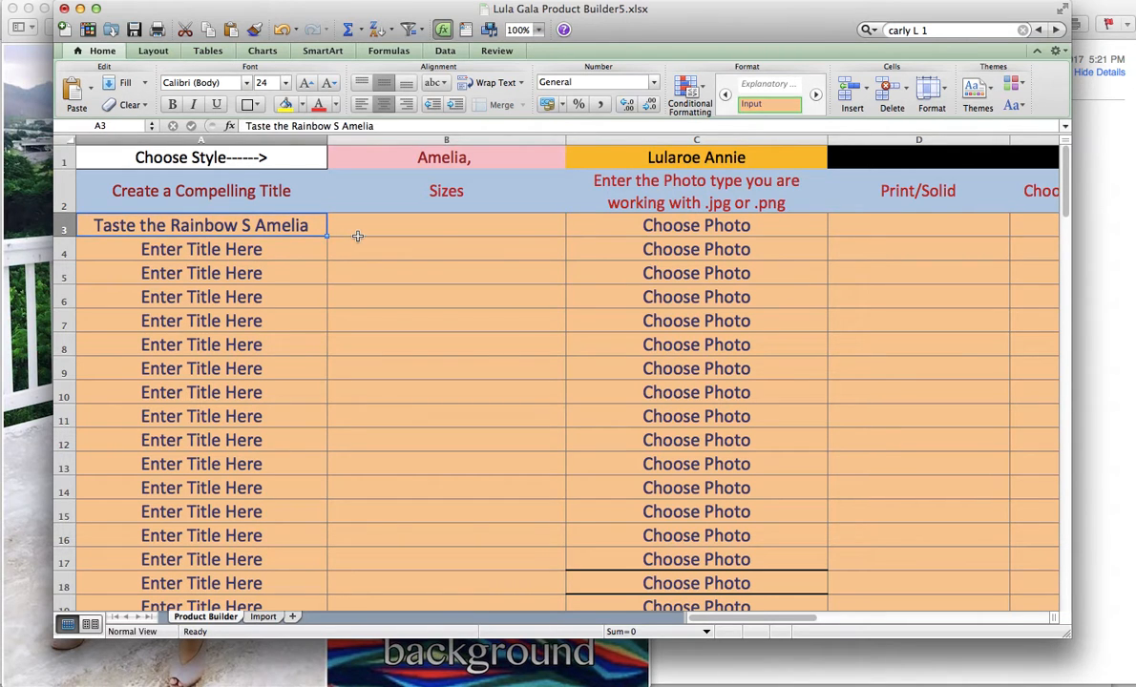
click(357, 235)
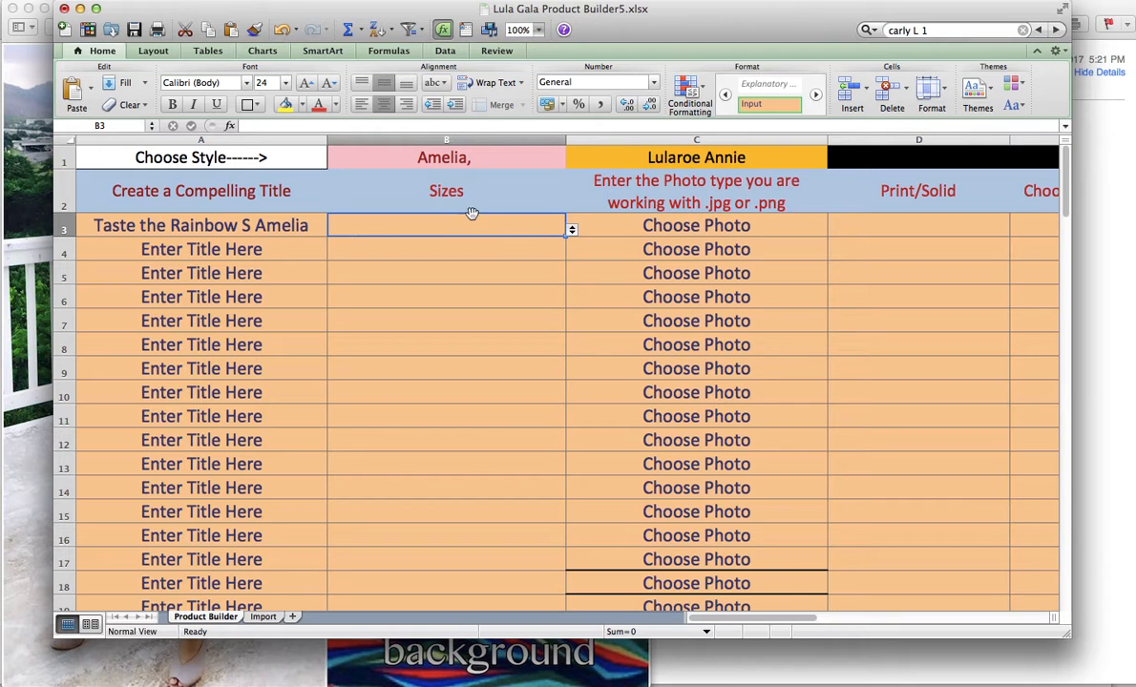
click(572, 230)
click(357, 284)
- Set the photo type of the first product to .jpg in cell C3
click(717, 223)
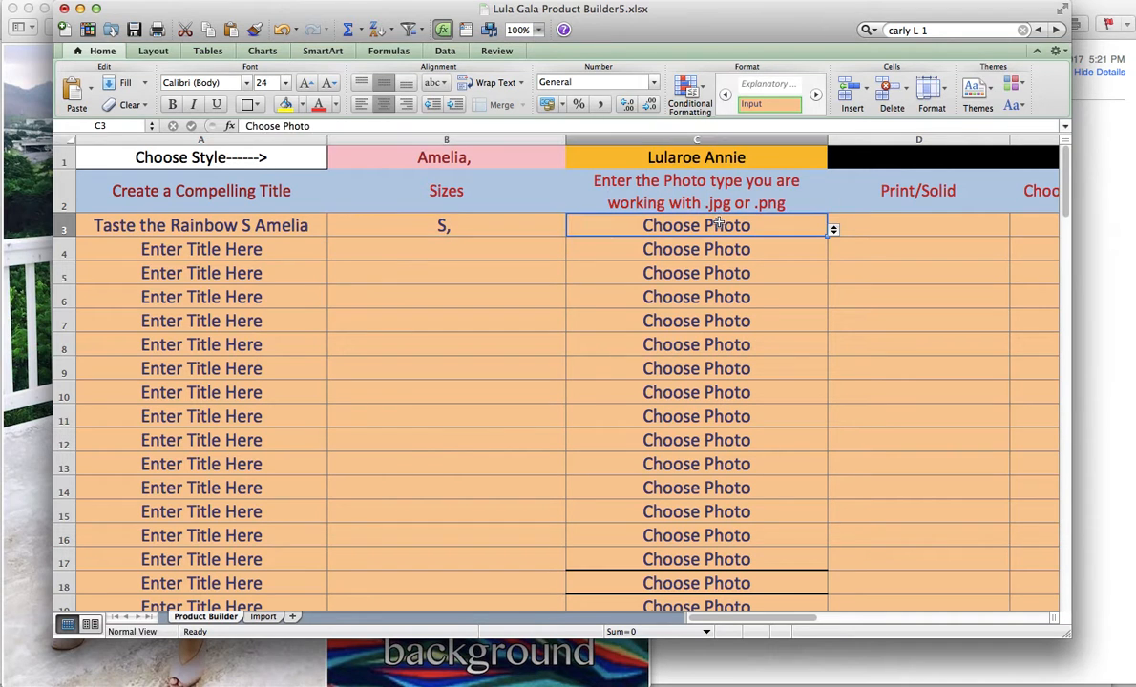
drag(635, 27, 616, 51)
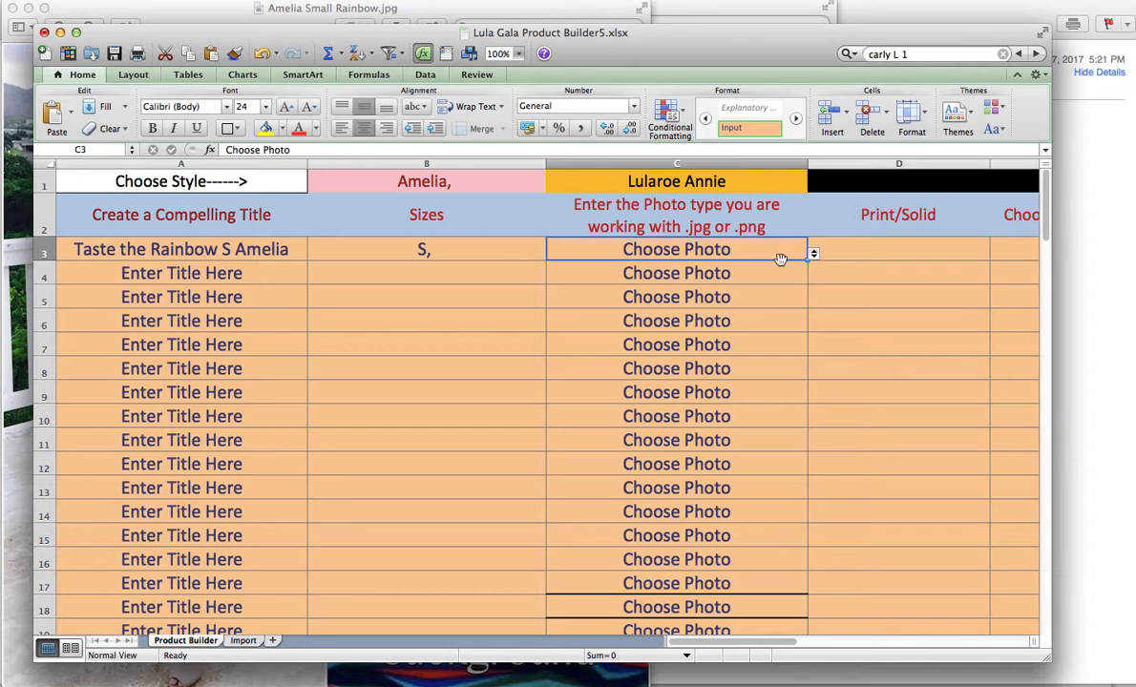
click(814, 253)
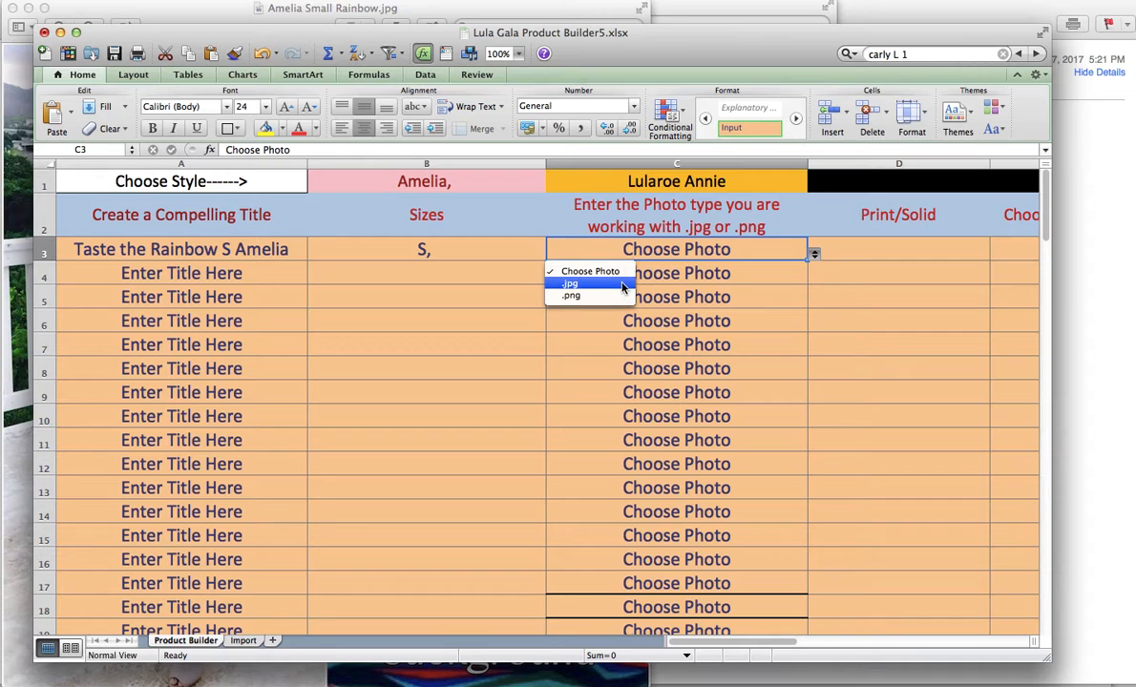
click(571, 283)
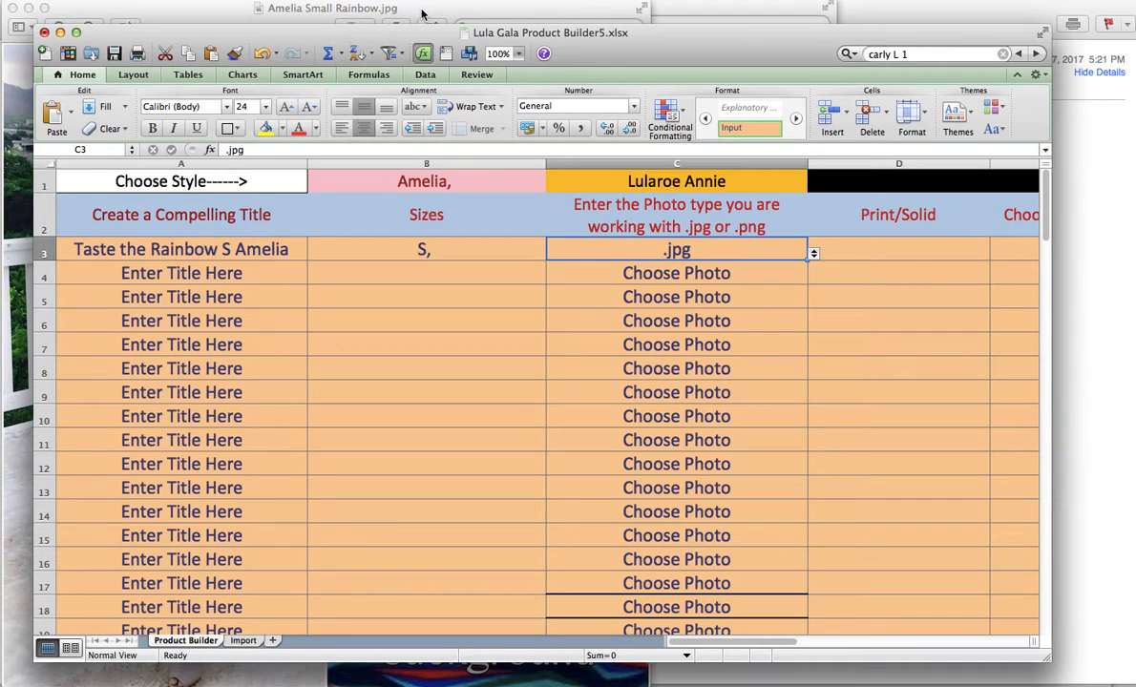
- Set the Print/Solid value of the first product to Print in cell D3
key(Tab)
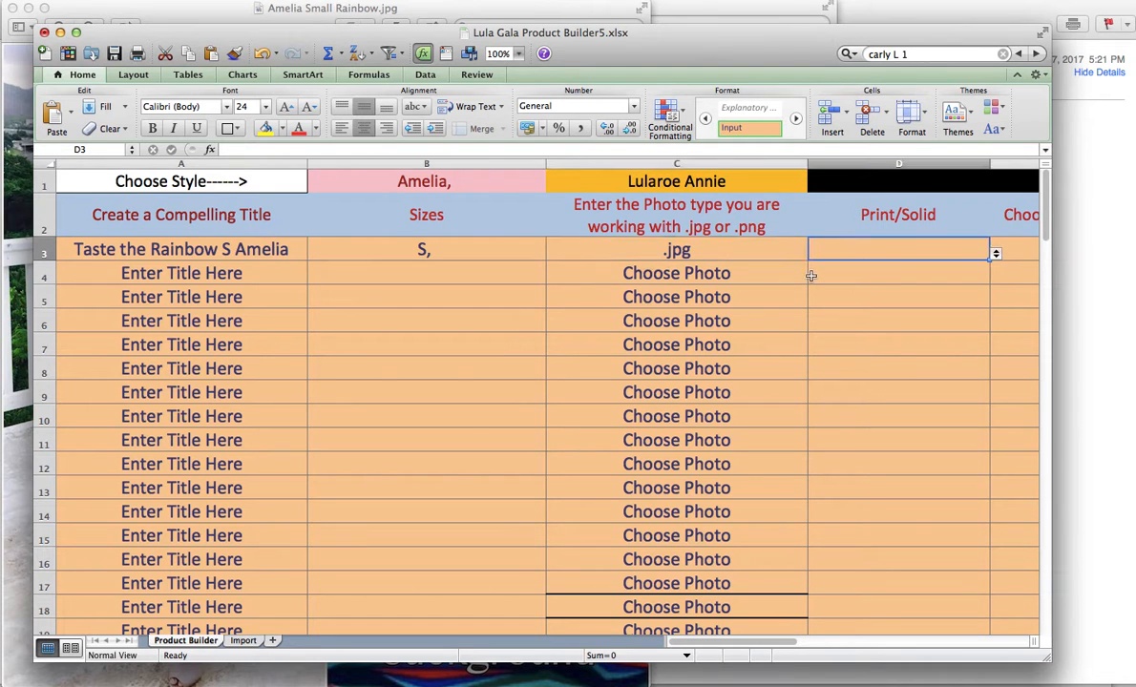
scroll(810, 275, right, 5)
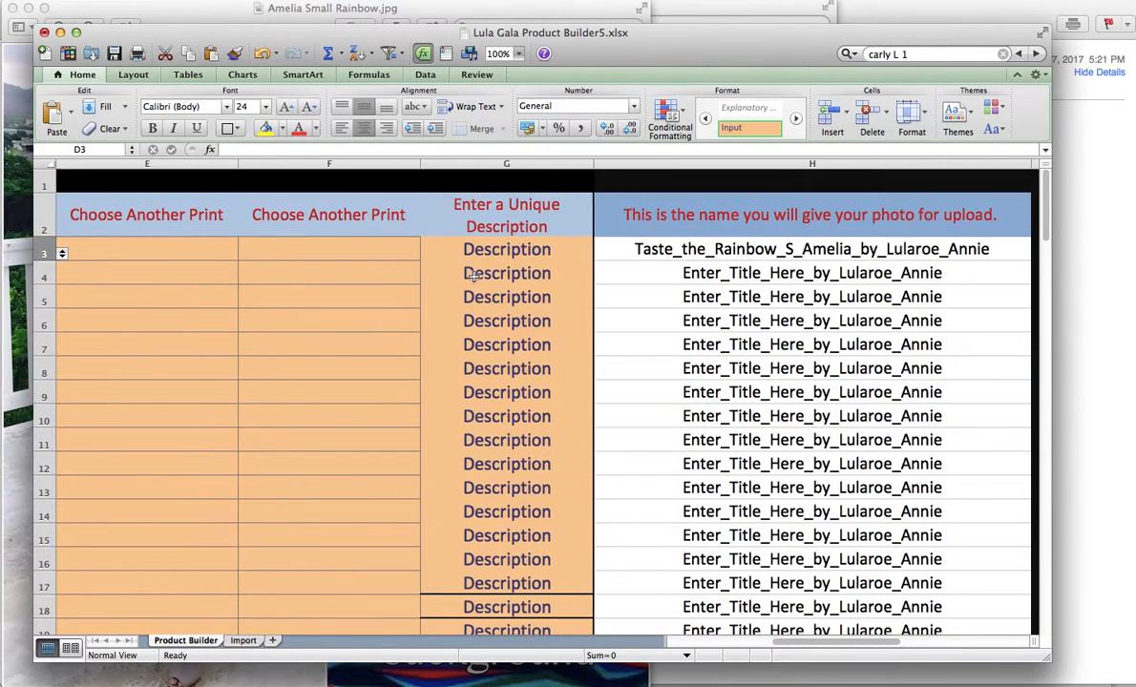
scroll(495, 240, left, 5)
click(745, 254)
click(597, 283)
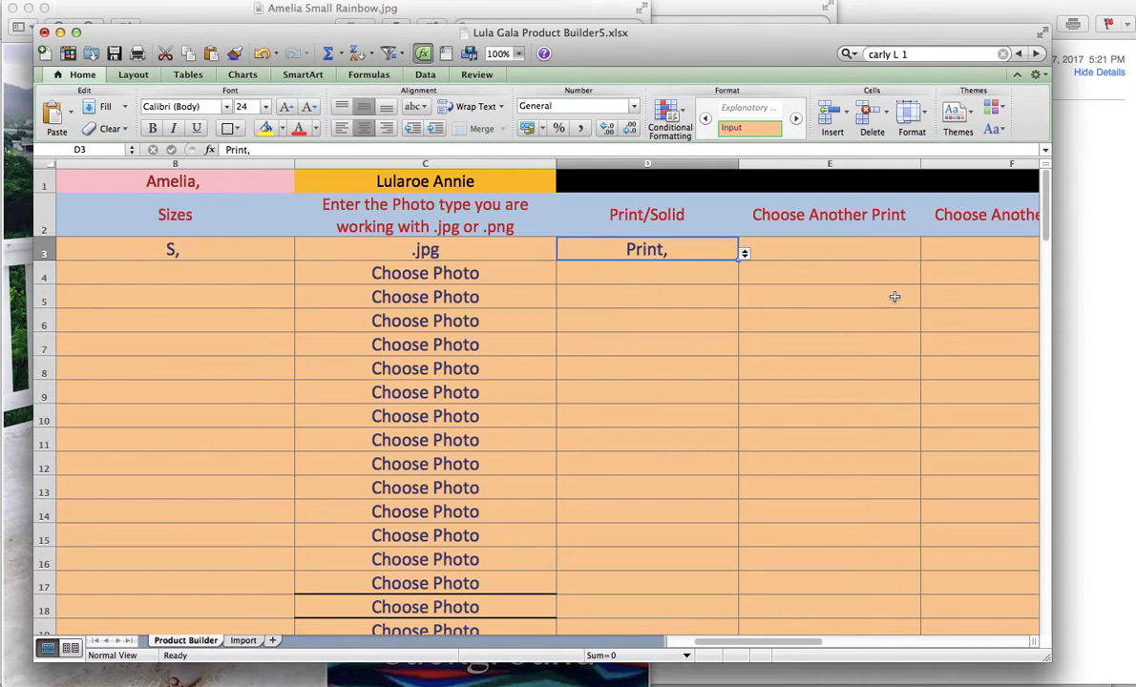
- Try Floral in E3 and Leggings Material in F3 as the additional print choices
key(Right)
key(Right)
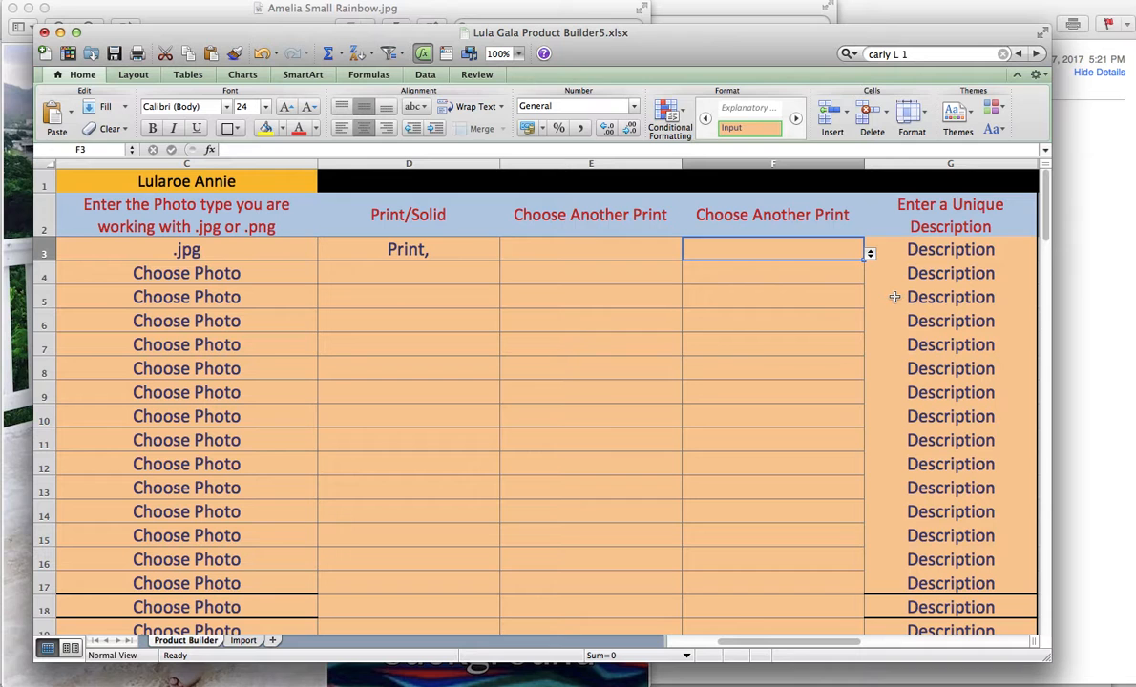
click(531, 246)
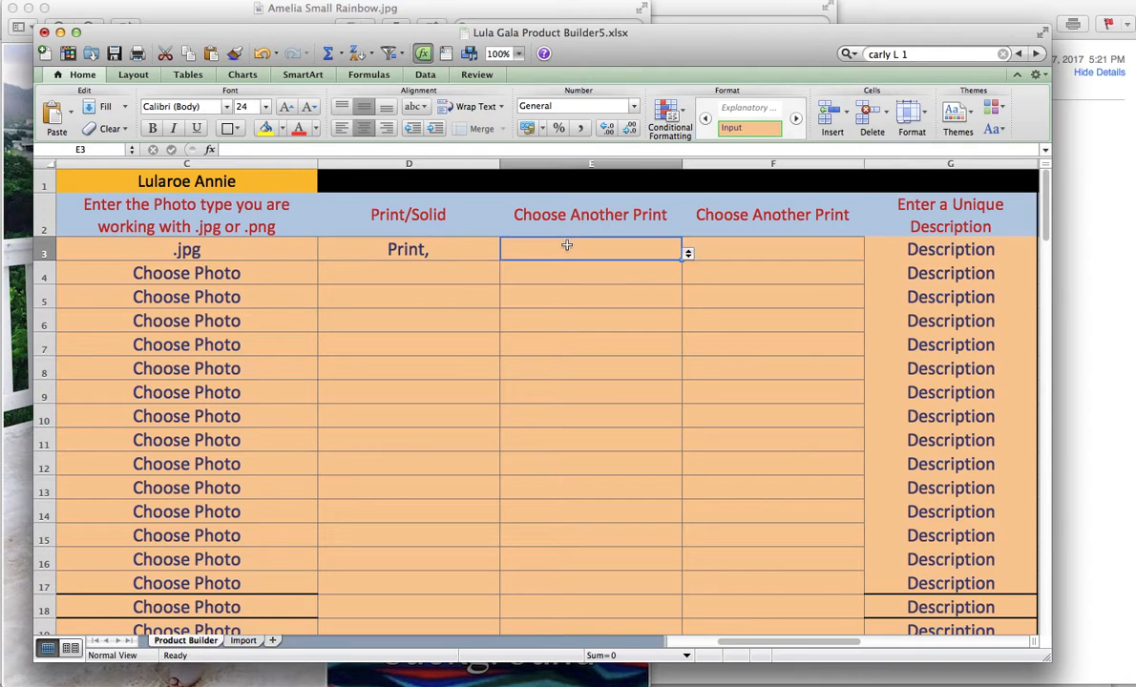
click(688, 254)
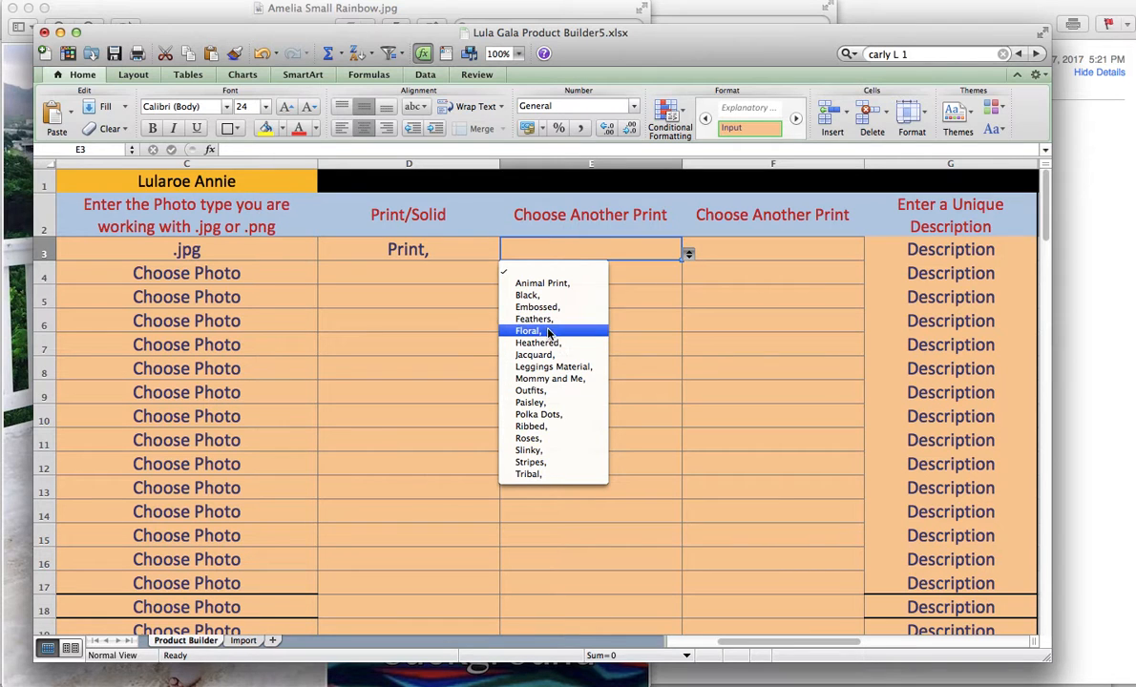
click(549, 332)
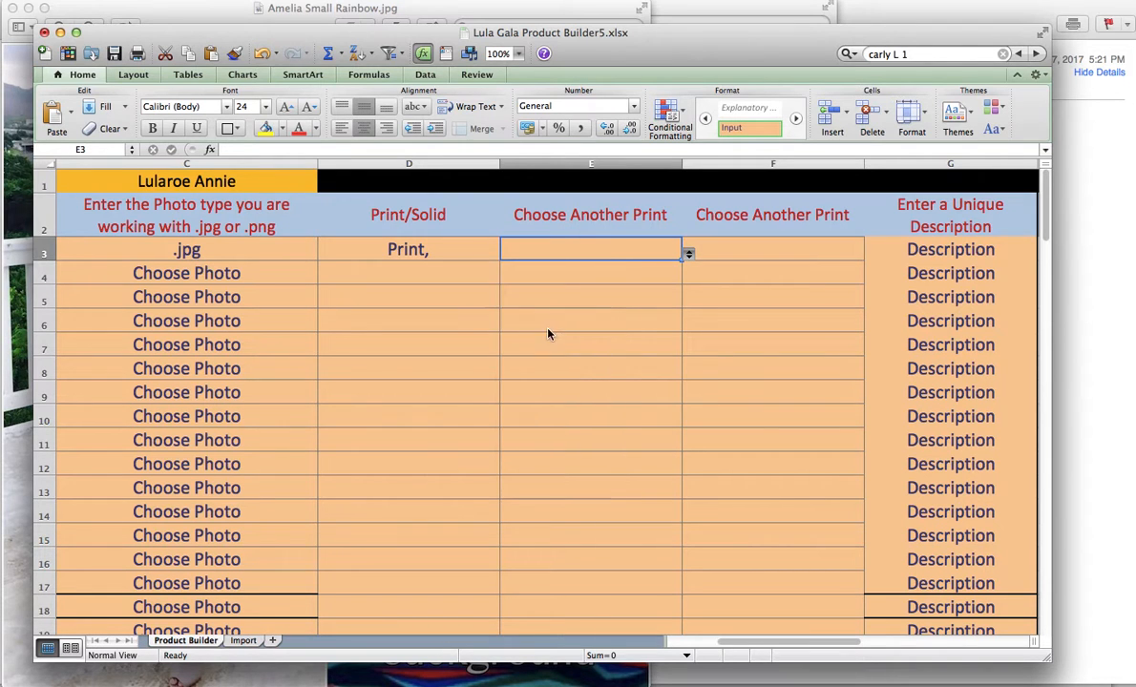
click(806, 250)
click(869, 254)
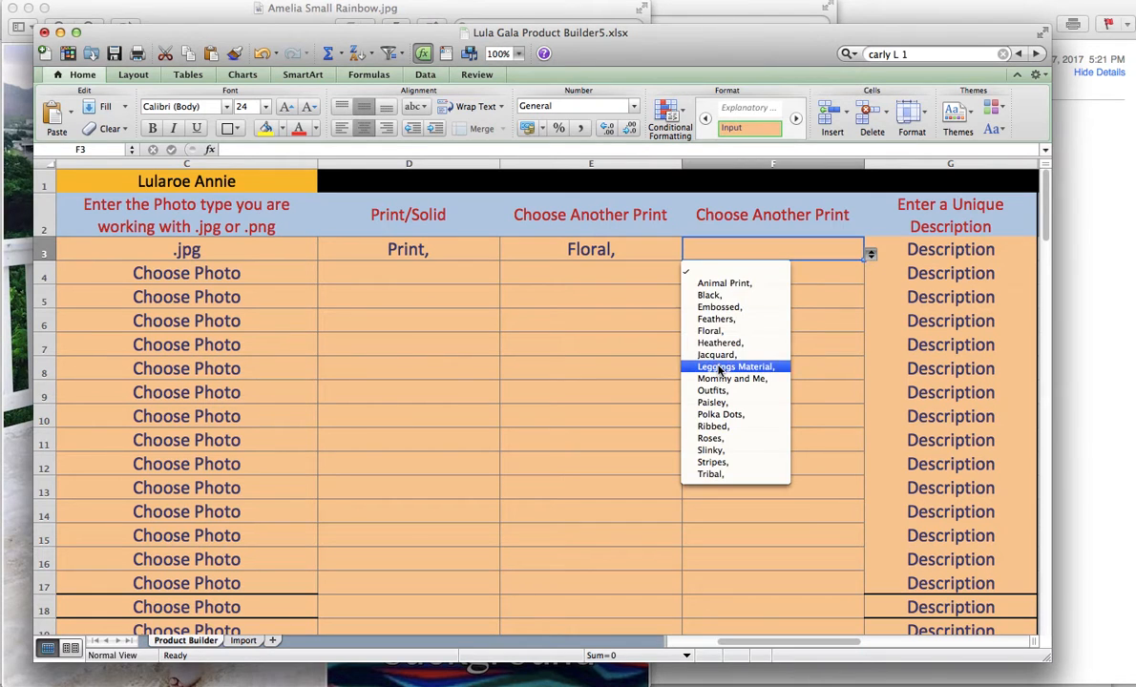
click(723, 365)
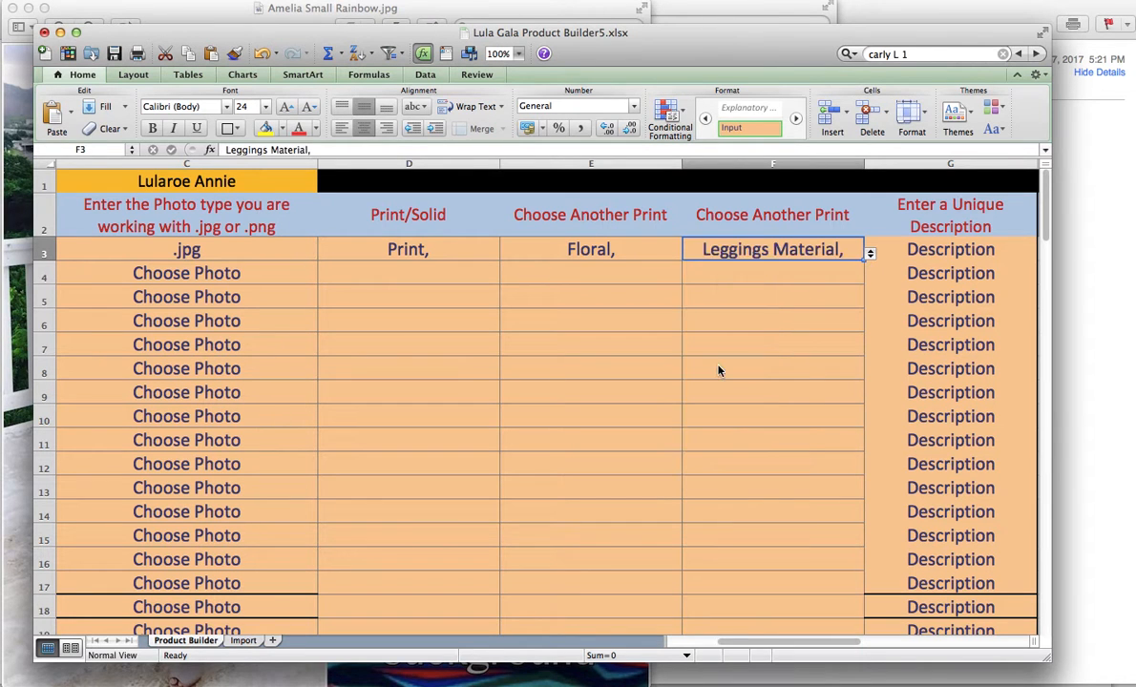
- Clear the additional print choices in E3 and F3 by choosing the blank option
click(658, 251)
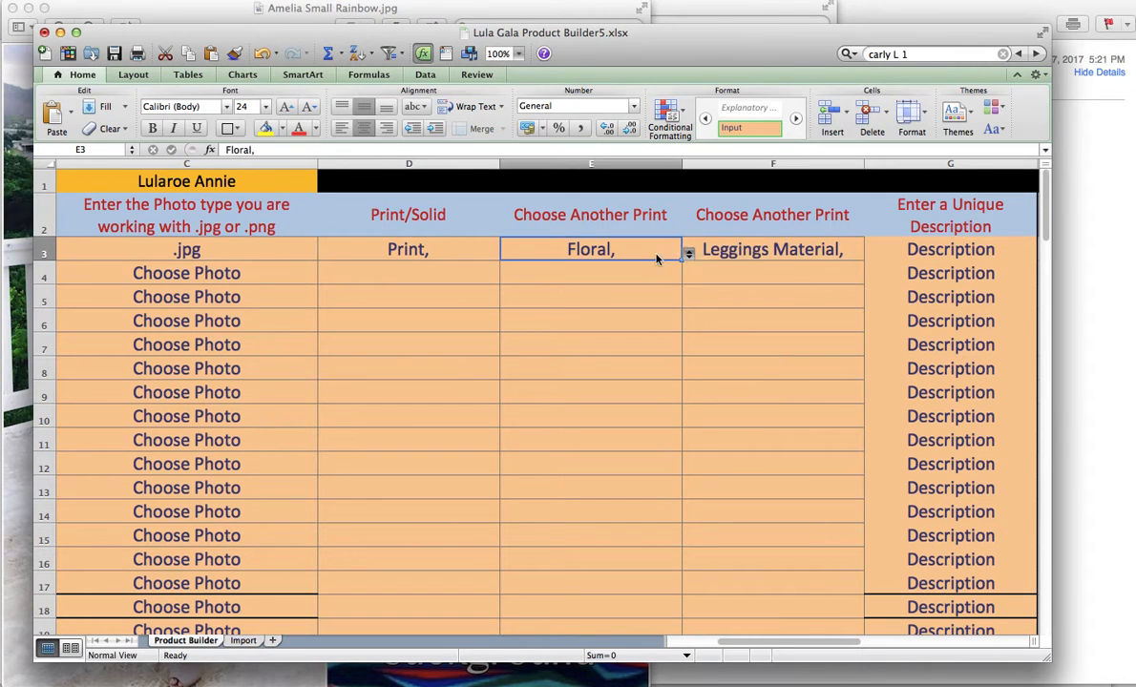
click(687, 253)
click(586, 273)
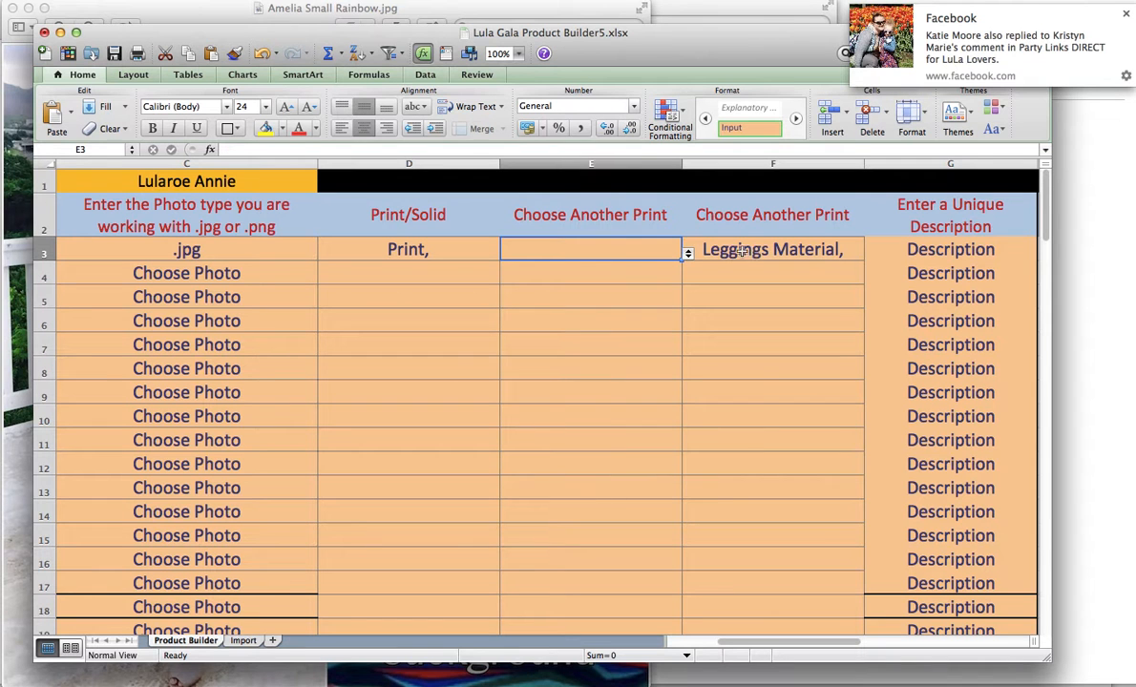
click(731, 219)
click(780, 251)
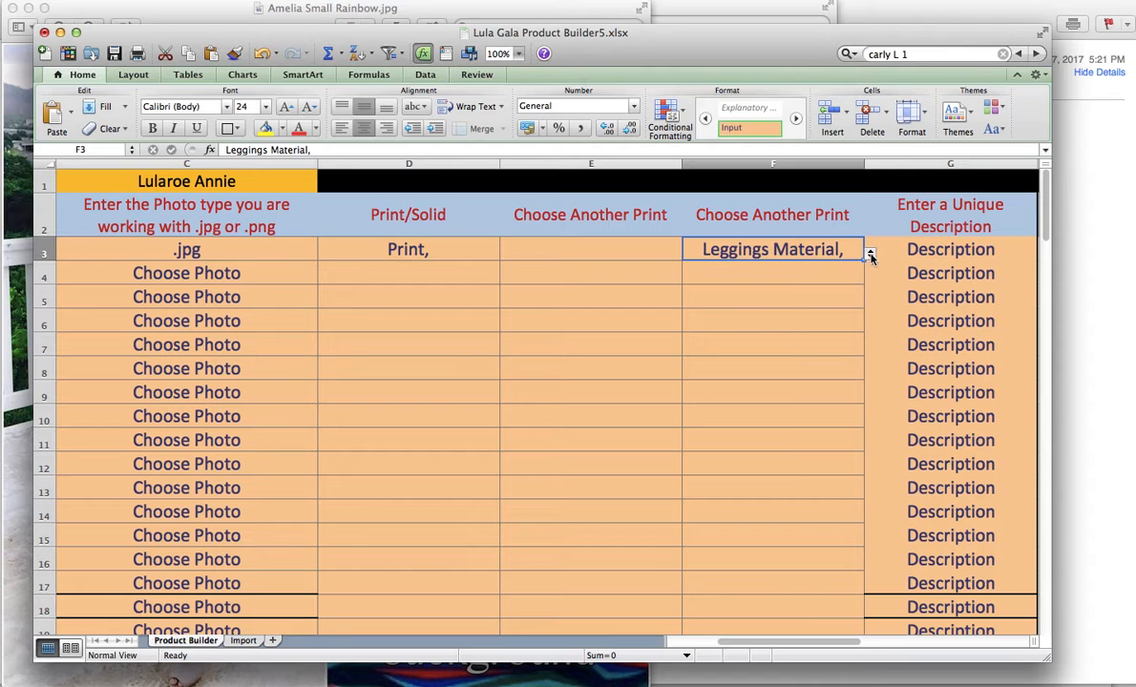
click(870, 253)
click(760, 273)
- Enter the description "95% Polyester, 5% Spandex" in G3 and widen column G to fit it
click(909, 251)
scroll(909, 251, right, 8)
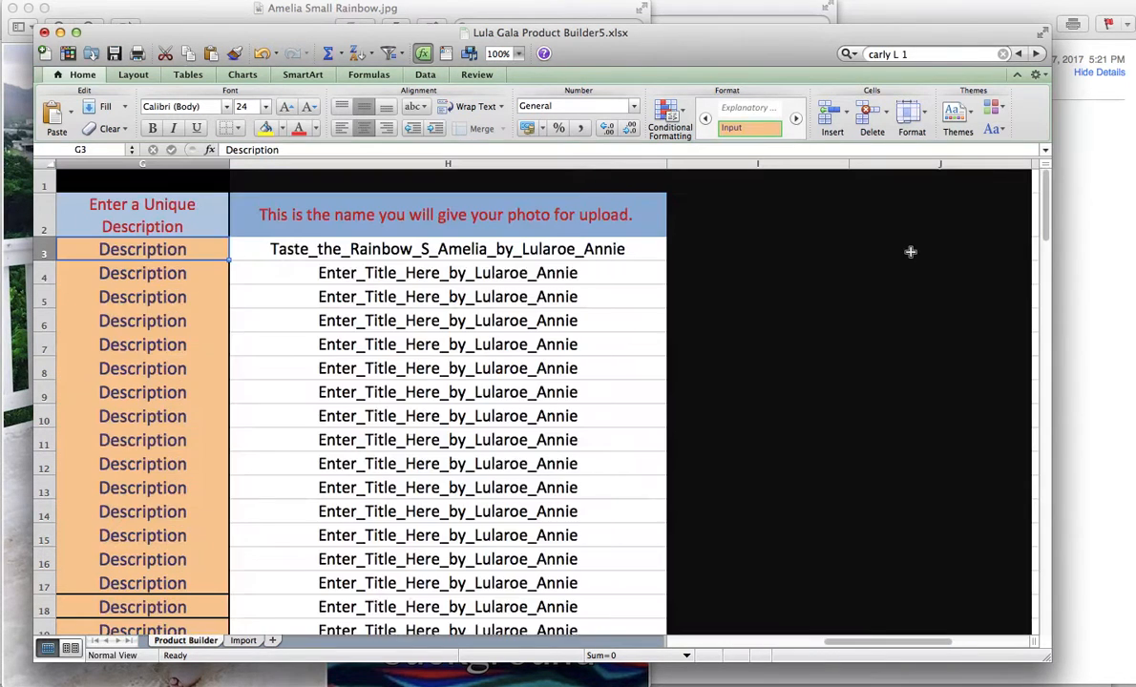
scroll(910, 251, left, 4)
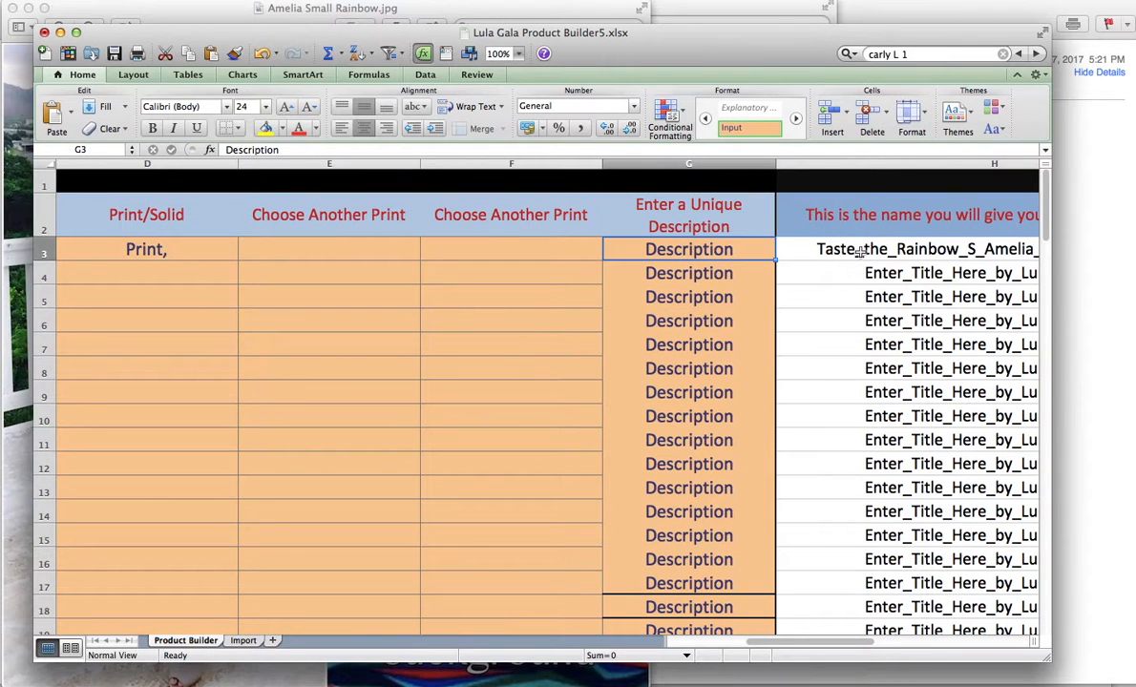
text(95%)
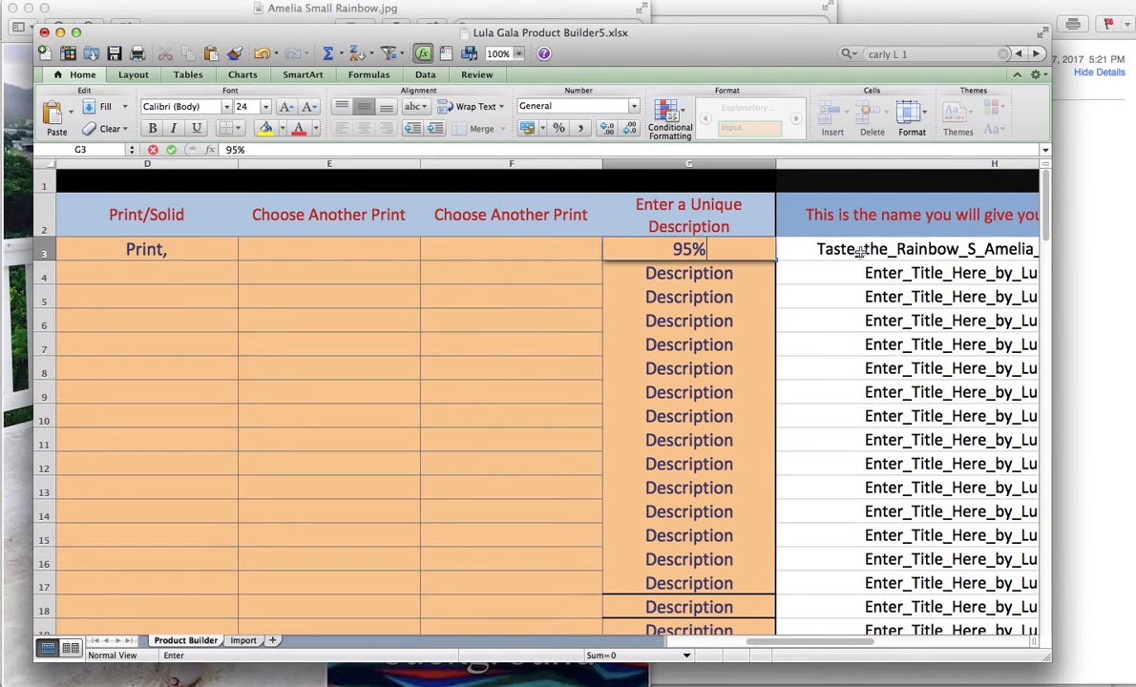
text( Po)
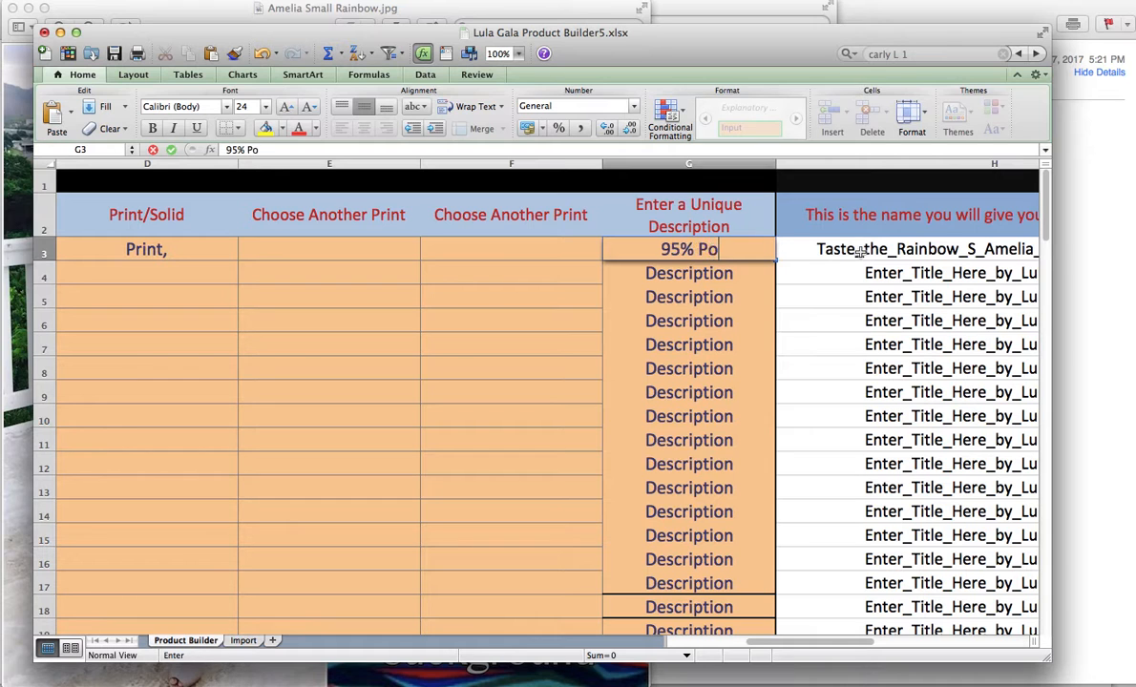
text(lyester,)
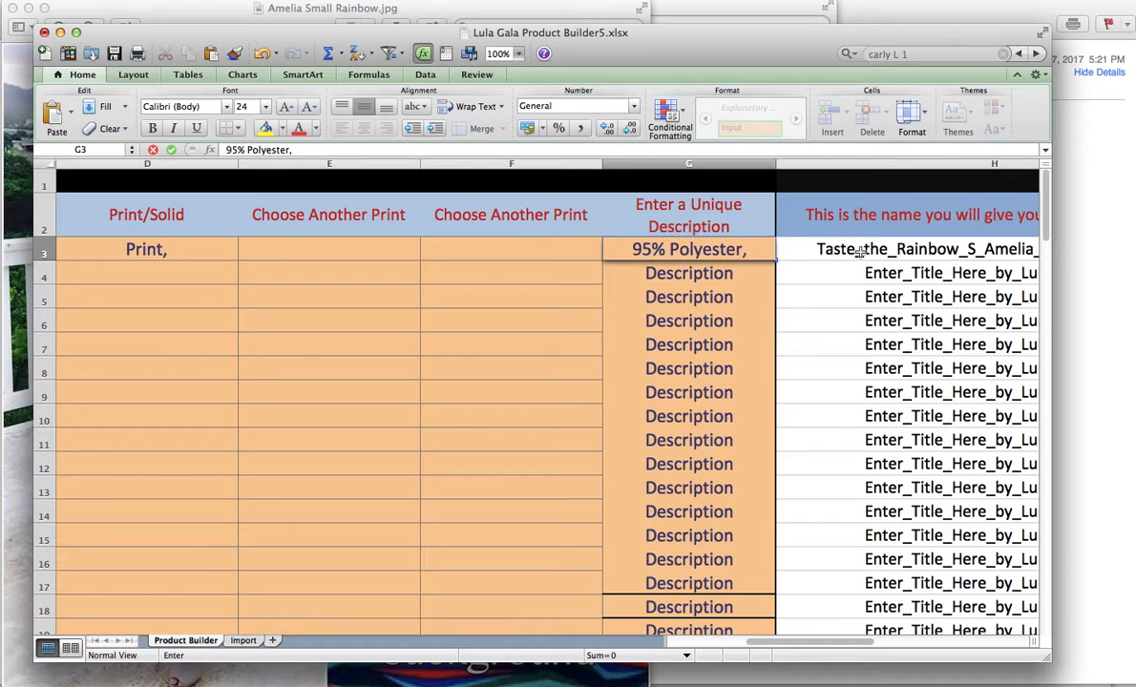
text( 5% Spandex)
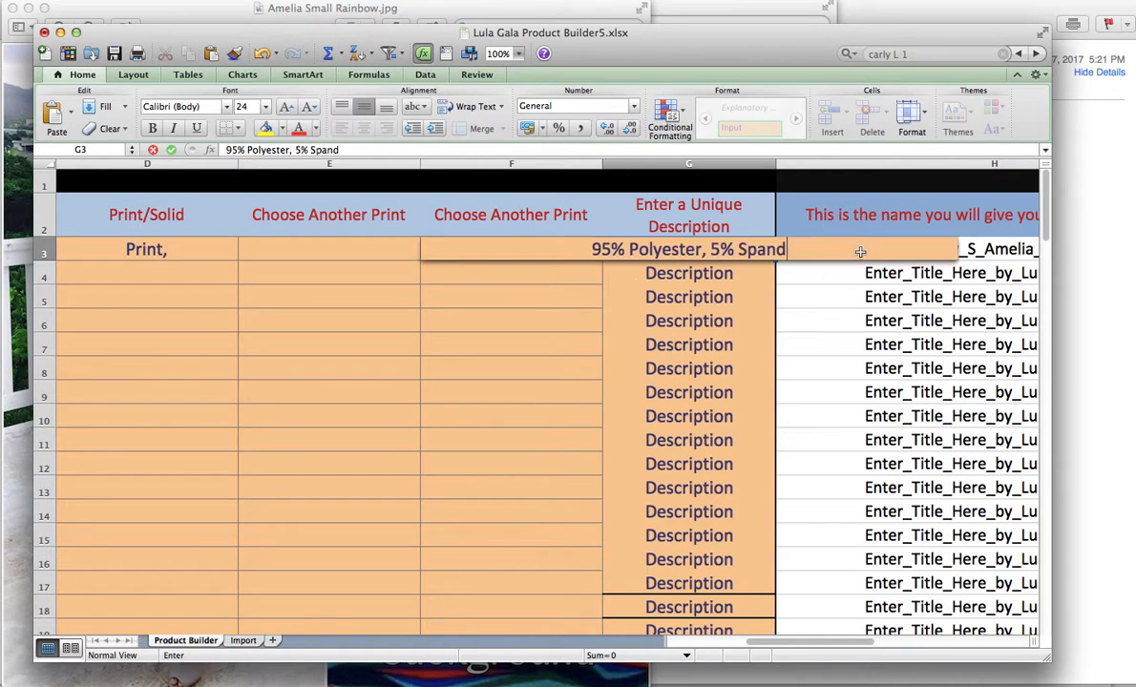
key(Return)
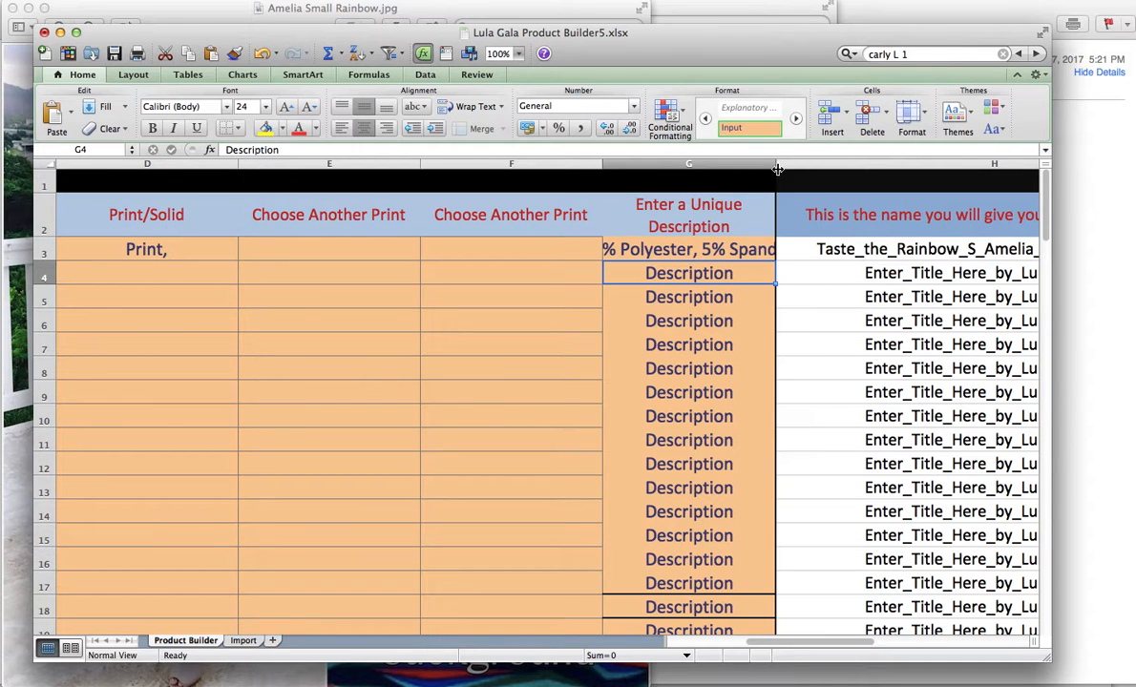
drag(775, 164, 847, 164)
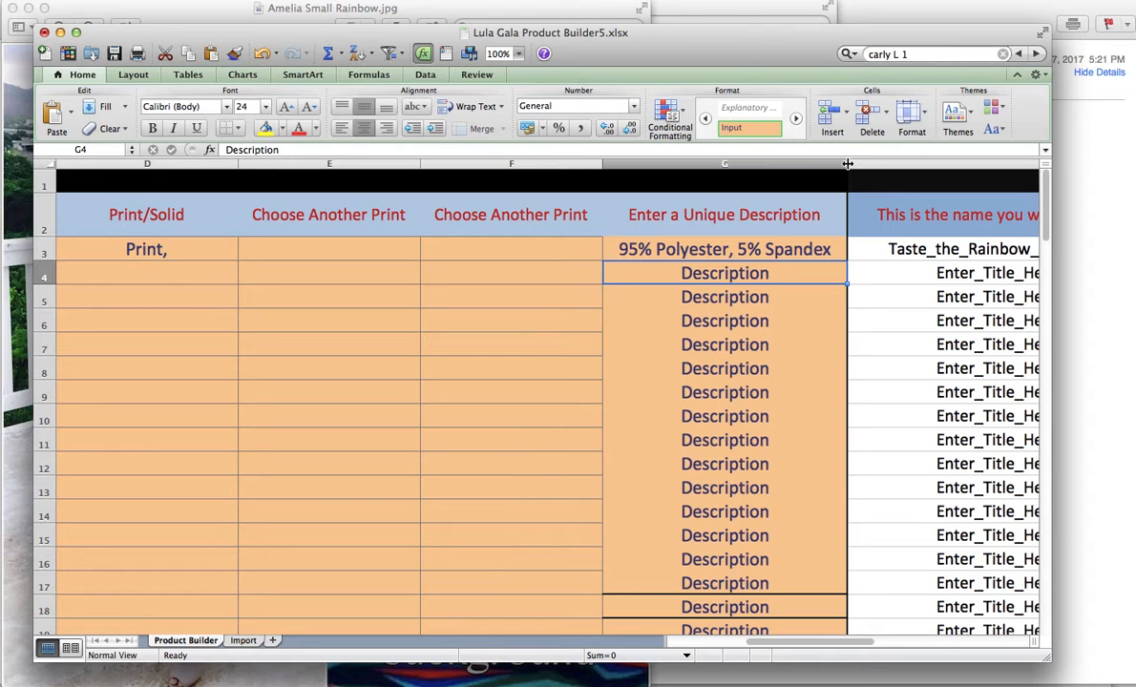
- Try Stretchy, Slinky and Cotton as alternative descriptions in cell G3
click(726, 250)
key(BackSpace)
text(Stretchy)
key(BackSpace)
key(BackSpace)
key(BackSpace)
key(BackSpace)
key(BackSpace)
key(BackSpace)
key(BackSpace)
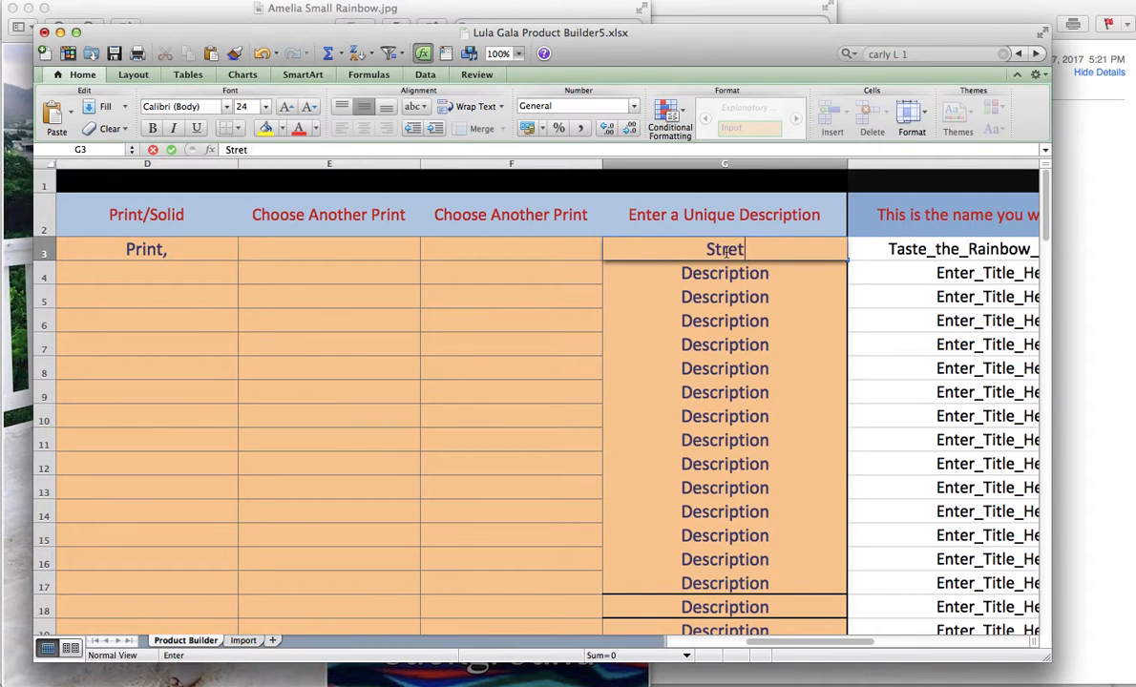
text(linky\)
key(BackSpace)
key(BackSpace)
key(BackSpace)
key(BackSpace)
key(BackSpace)
key(BackSpace)
key(BackSpace)
text(Cotton)
key(BackSpace)
key(BackSpace)
key(BackSpace)
key(BackSpace)
key(BackSpace)
text(p)
key(BackSpace)
key(BackSpace)
- Enter a description in G3 telling buyers to ask the vendor, by first name, for more information, and widen column G to fit
text(Ask Annie for More Information)
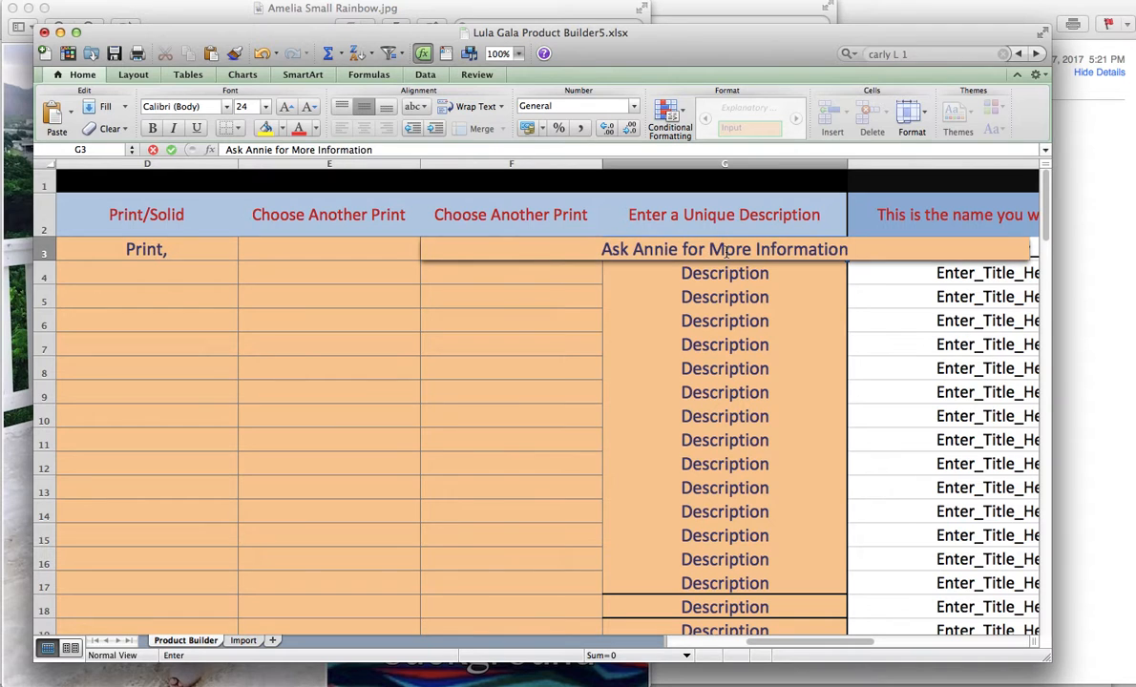
key(Return)
drag(857, 164, 880, 164)
- Fill the G3 description down the Unique Description column to G26
click(875, 255)
drag(879, 257, 817, 521)
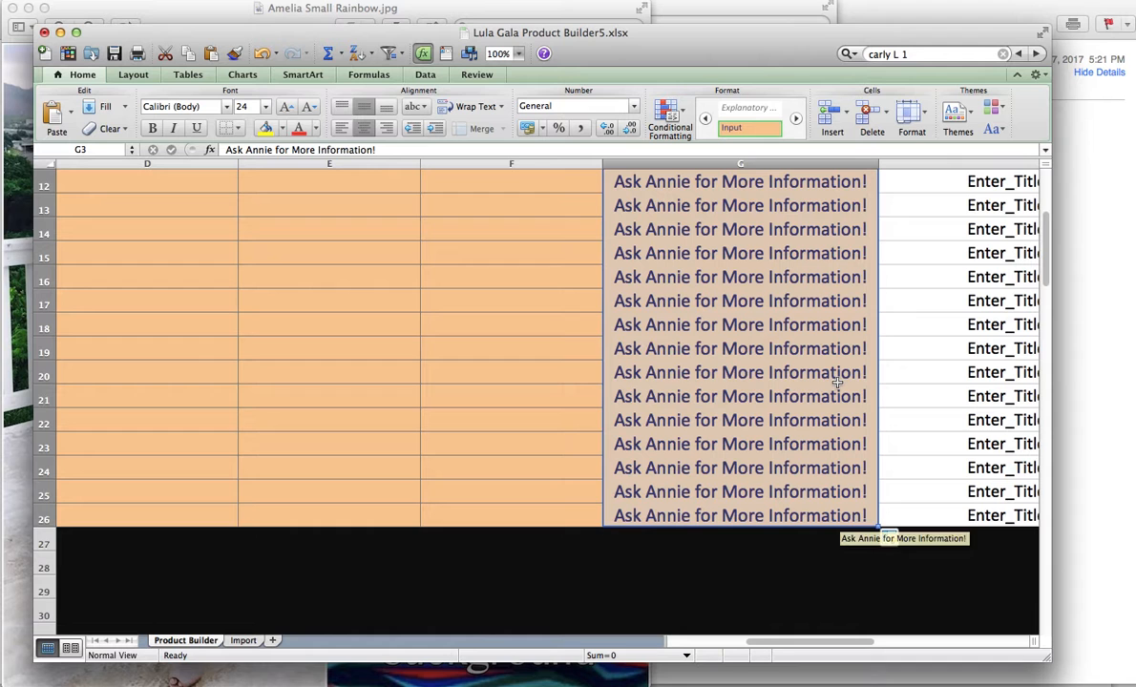
scroll(739, 371, up, 6)
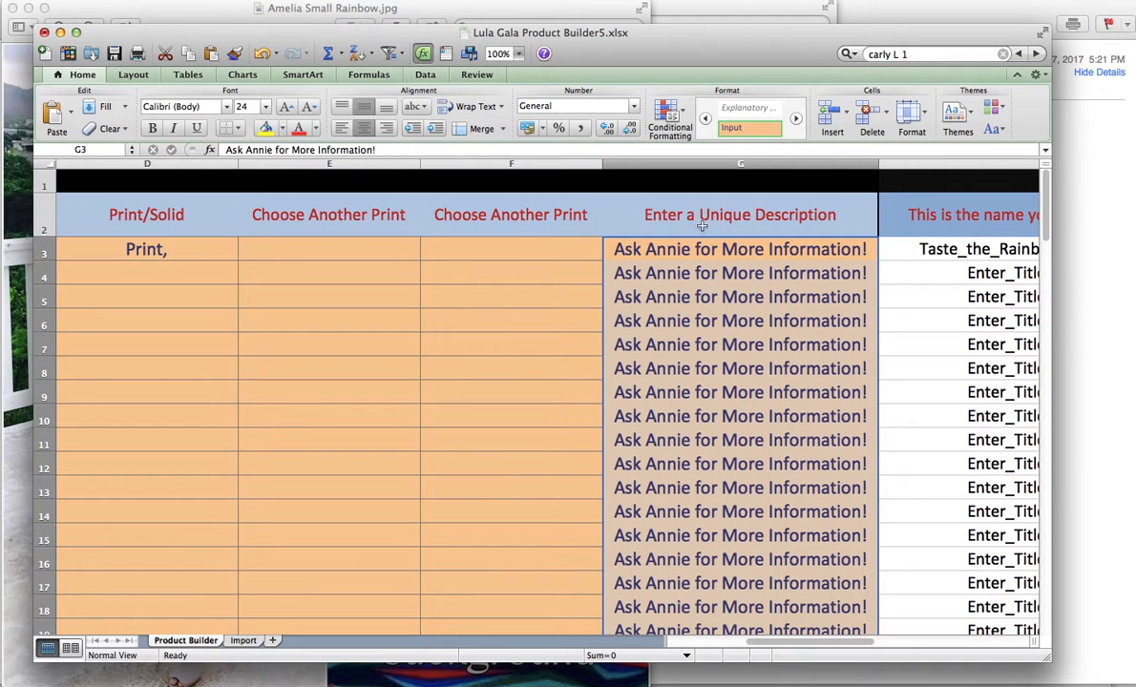
- Review the entries of row 3 from the title across to the description and the photo upload name
click(693, 251)
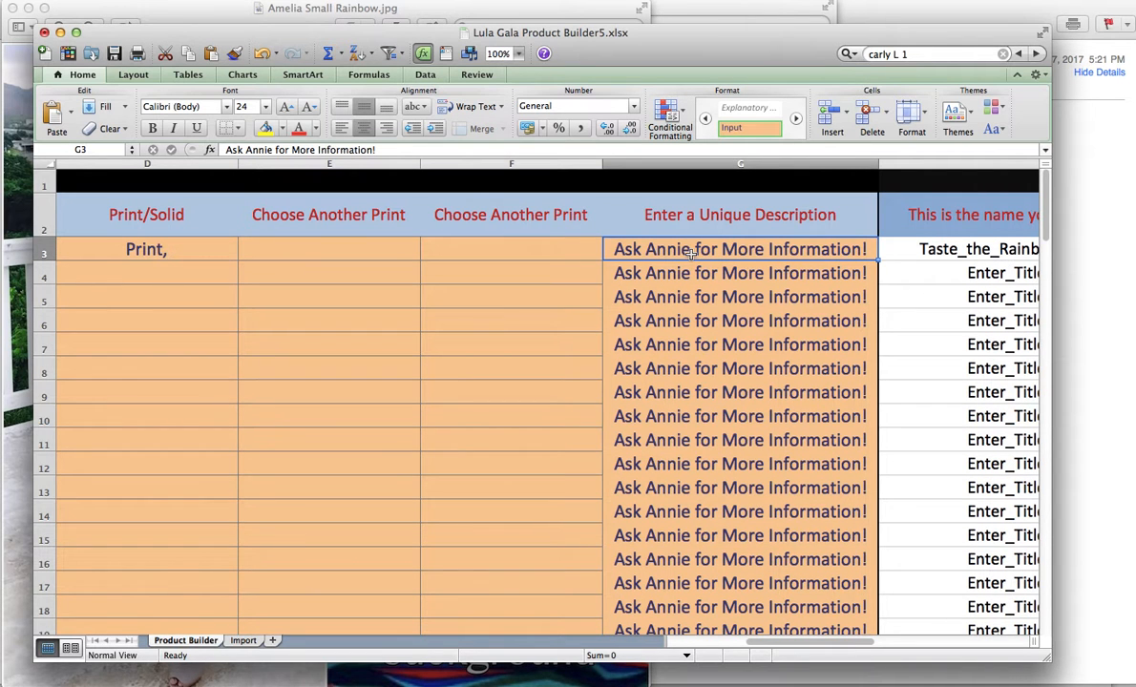
key(Left)
key(Left)
key(Left)
key(Left)
key(Left)
key(Left)
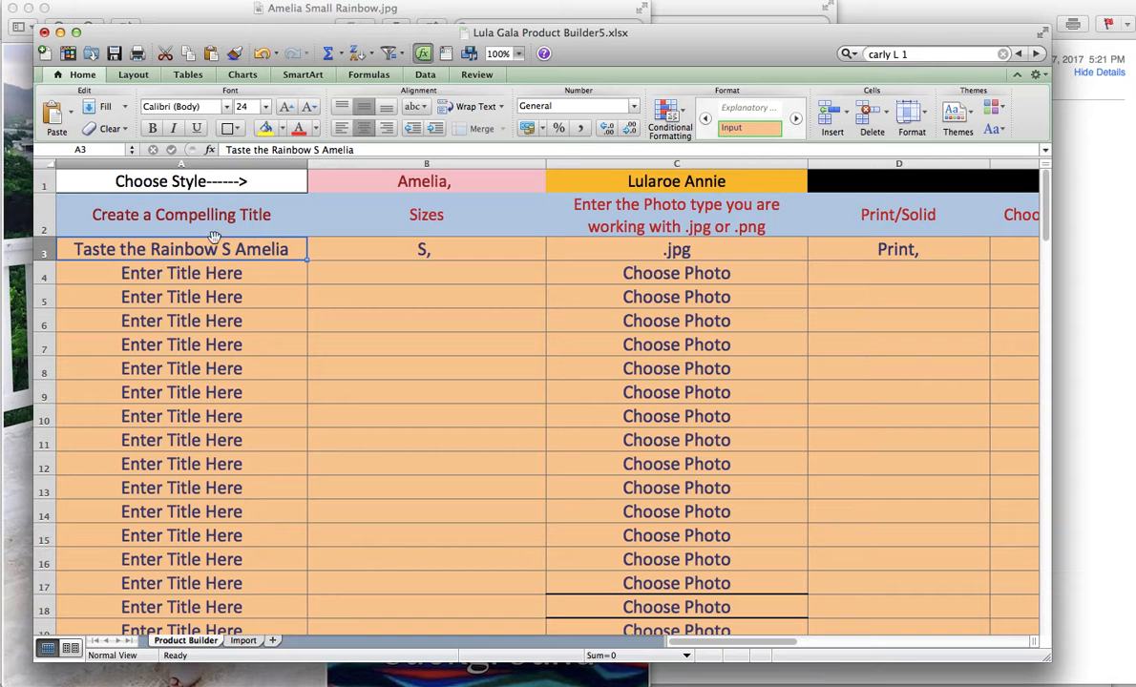
key(Tab)
key(Tab)
key(Tab)
key(Tab)
key(Tab)
key(Tab)
key(Tab)
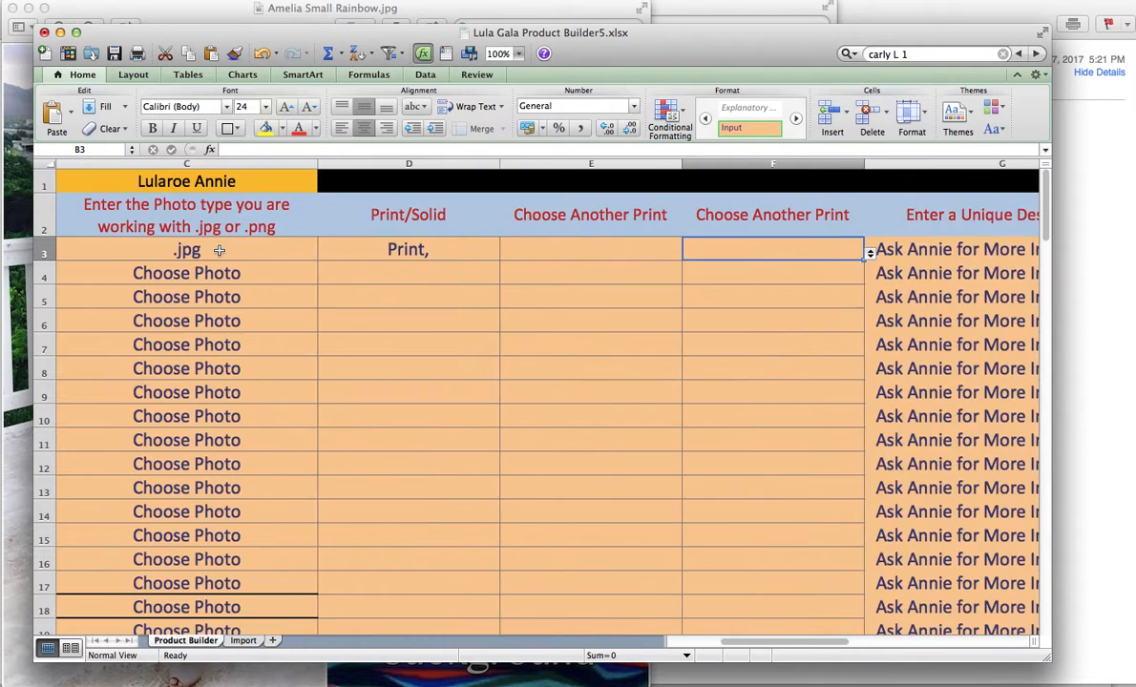
key(shift+Tab)
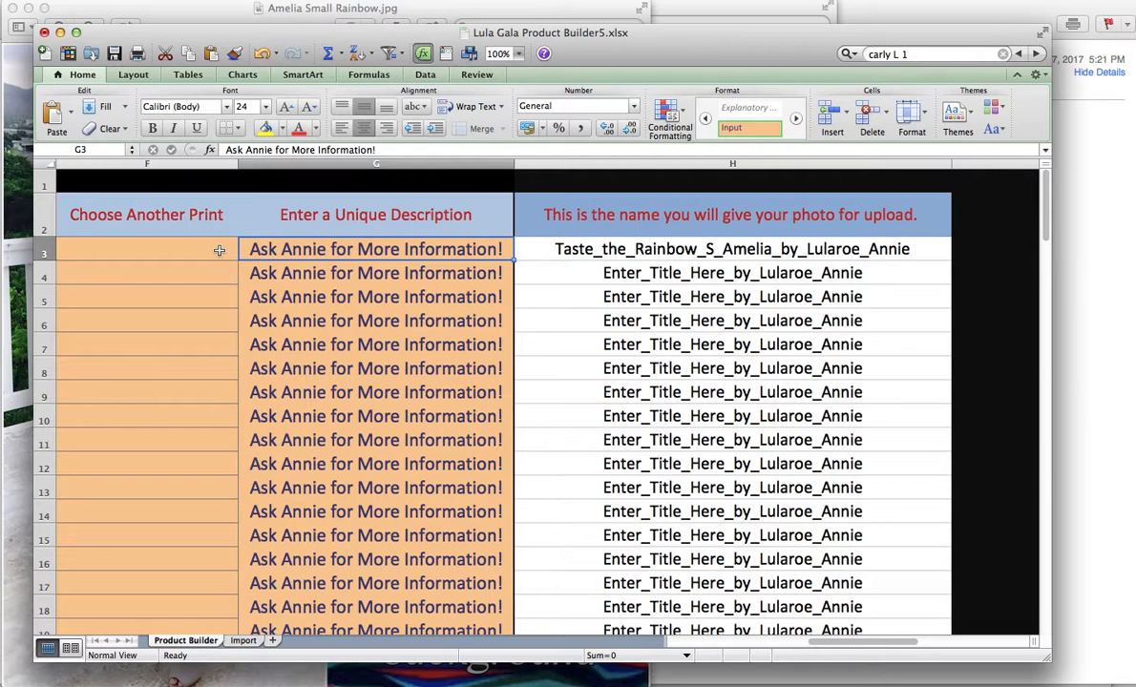
- Copy the upload name generated in H3 and rename Amelia Small Rainbow.jpg in Finder's Amelias folder with it, keeping the .jpg extension
key(Tab)
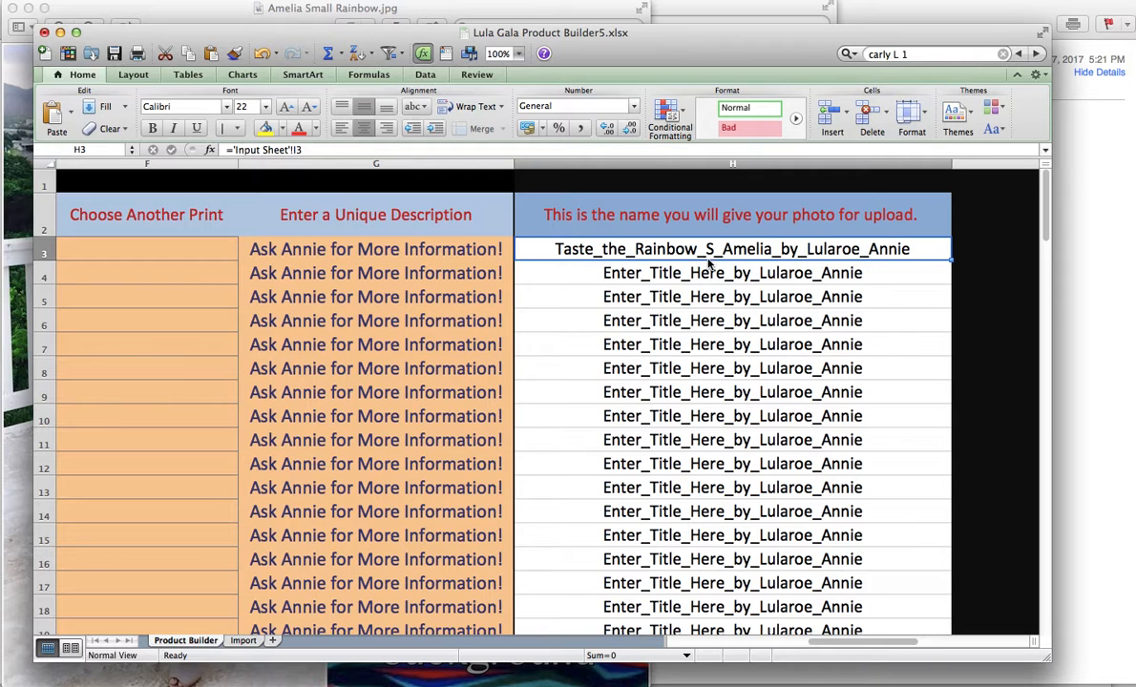
key(ctrl+Up)
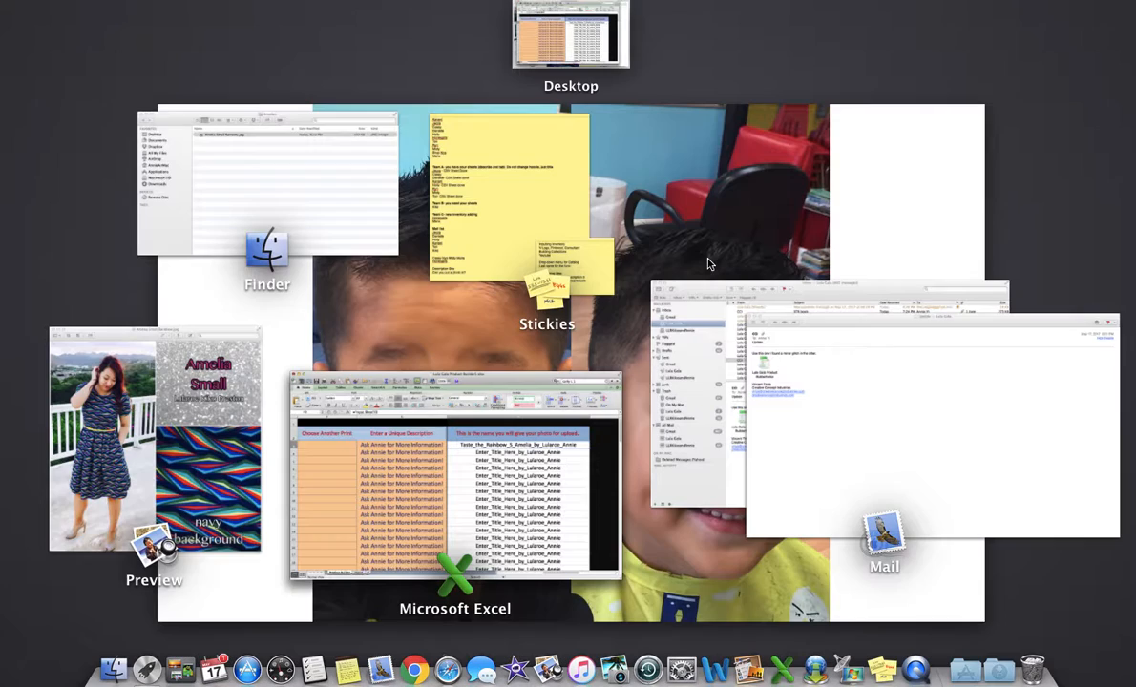
click(318, 179)
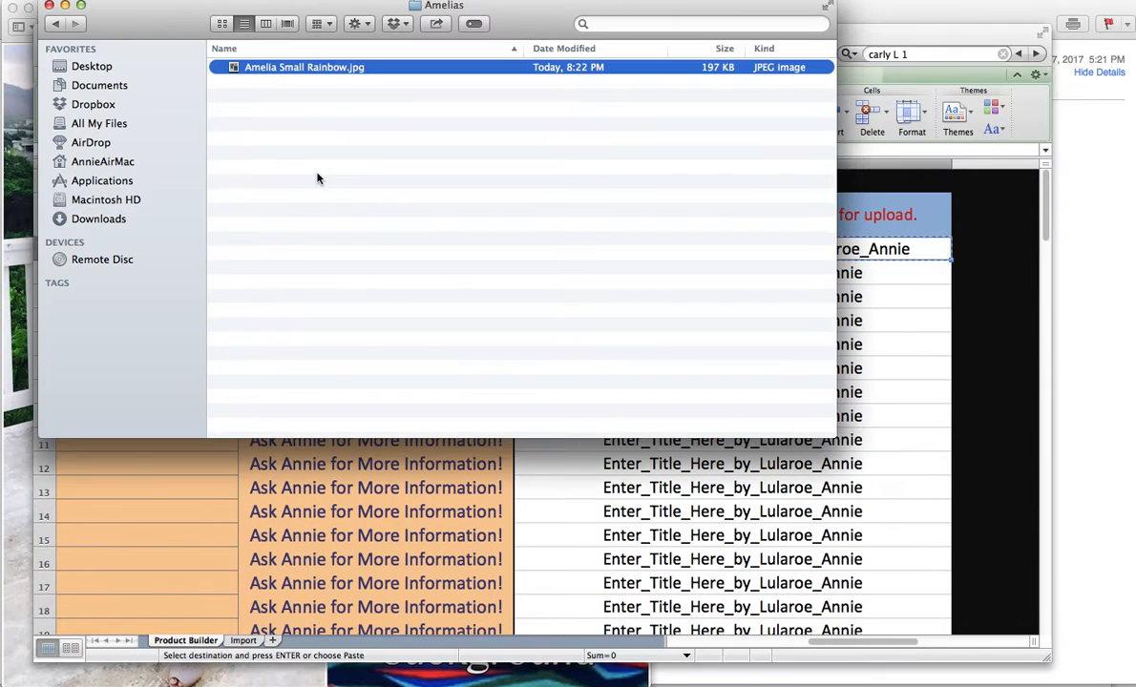
click(321, 68)
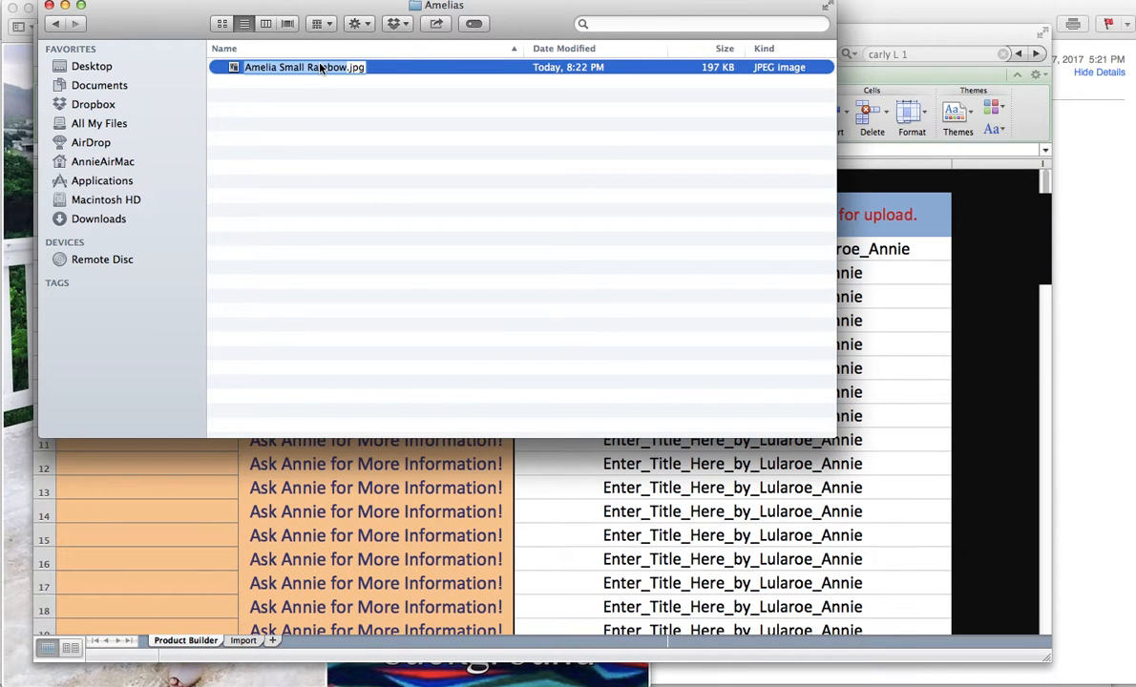
text(Taste_the_Rainbow_S_Amelia_by_Lularoe_Annie)
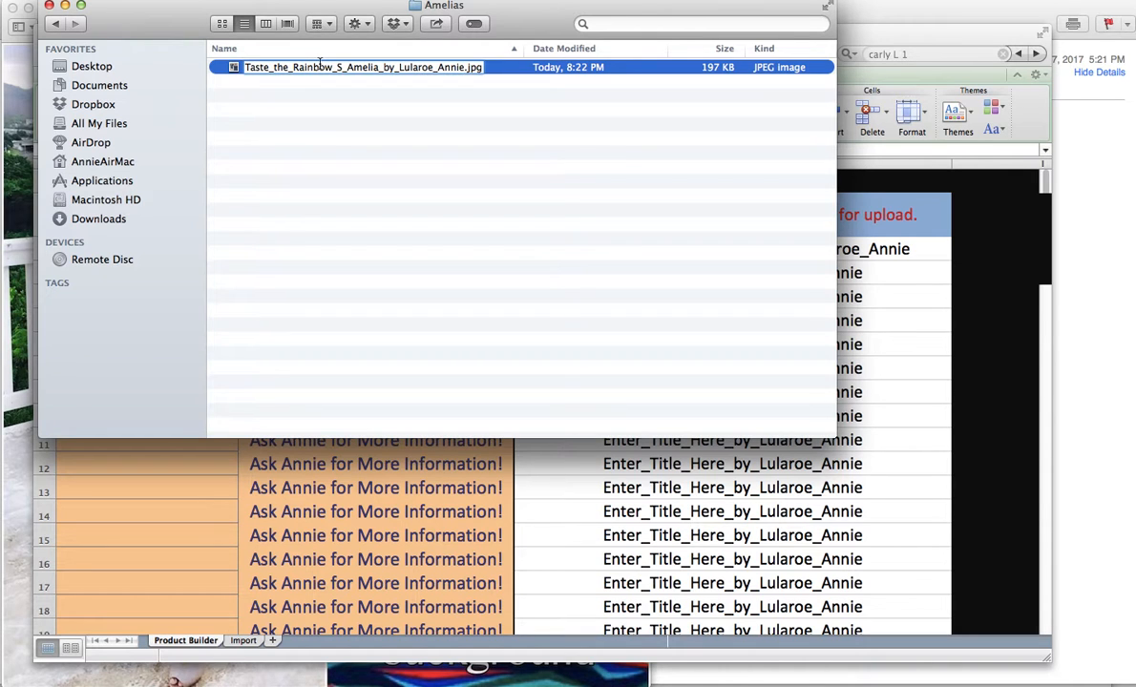
key(Return)
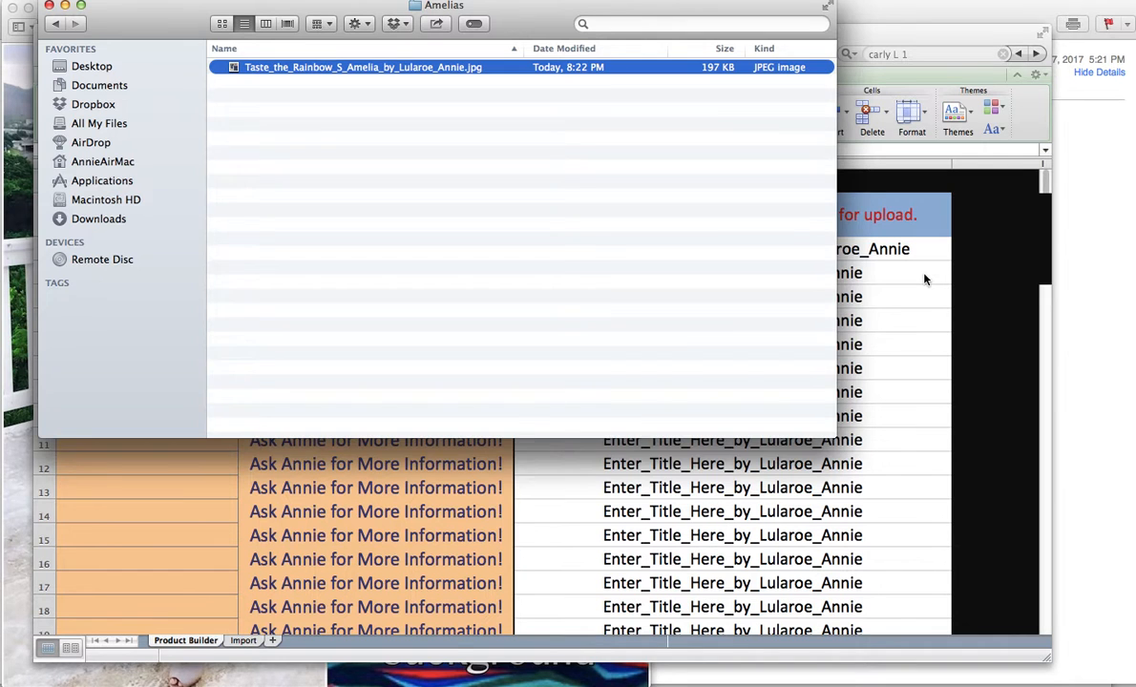
- Check the Finder commands available for the renamed photo in the Amelias folder, looking for a rename option
click(858, 253)
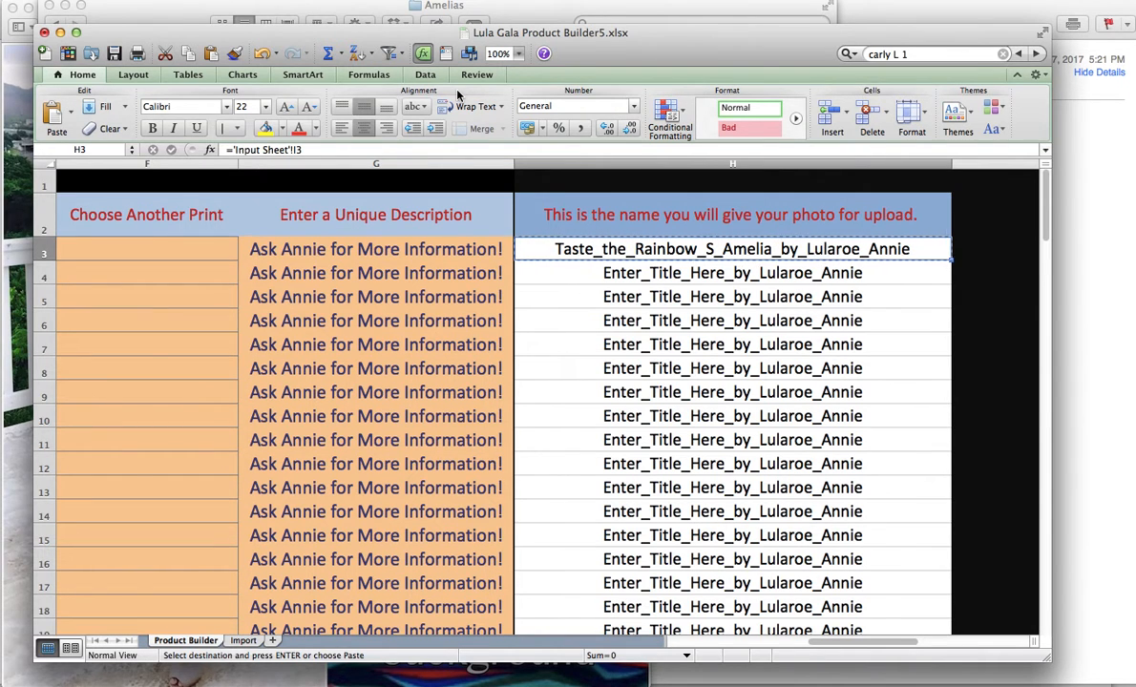
key(ctrl+Up)
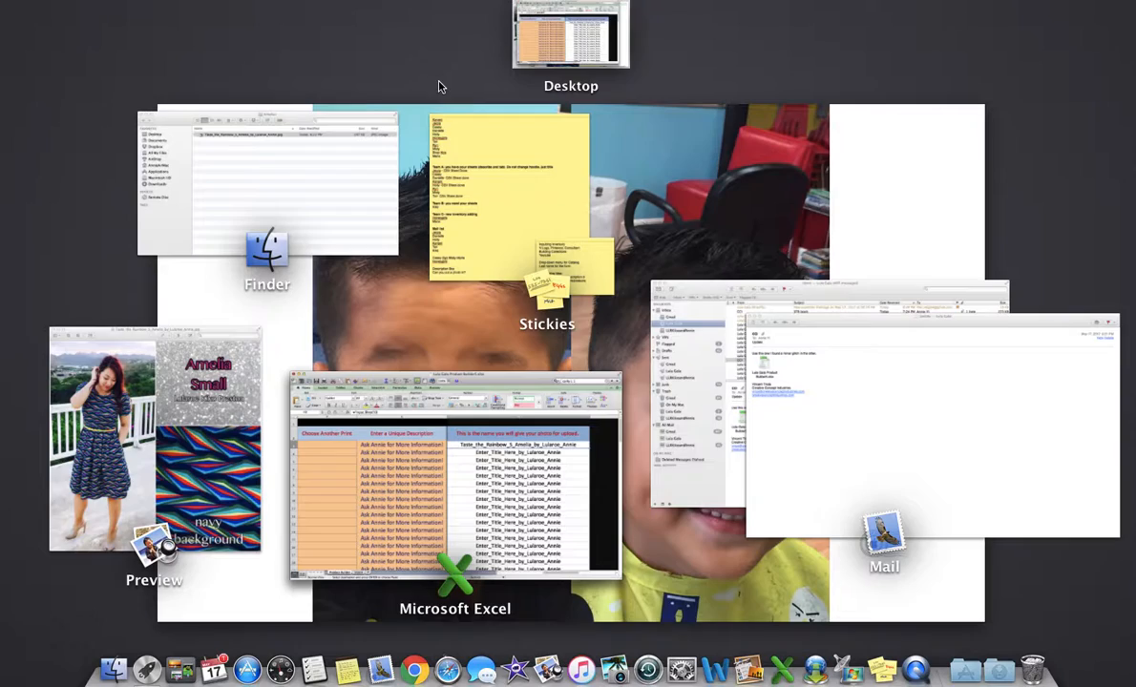
click(313, 145)
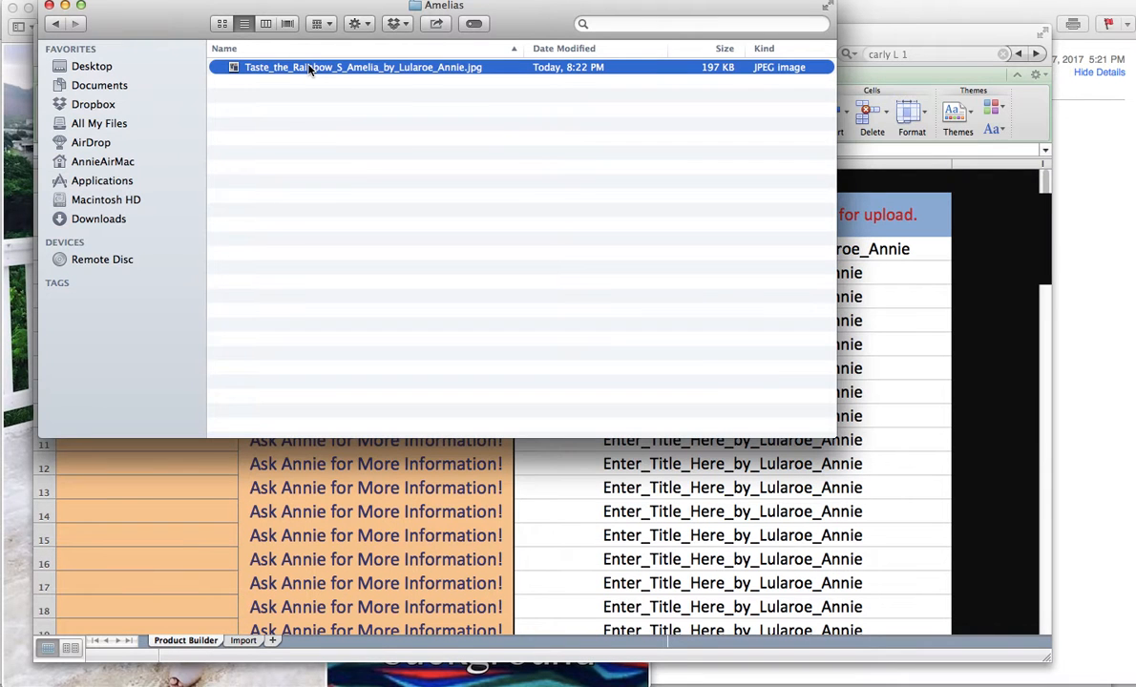
click(308, 66)
click(315, 127)
right_click(306, 73)
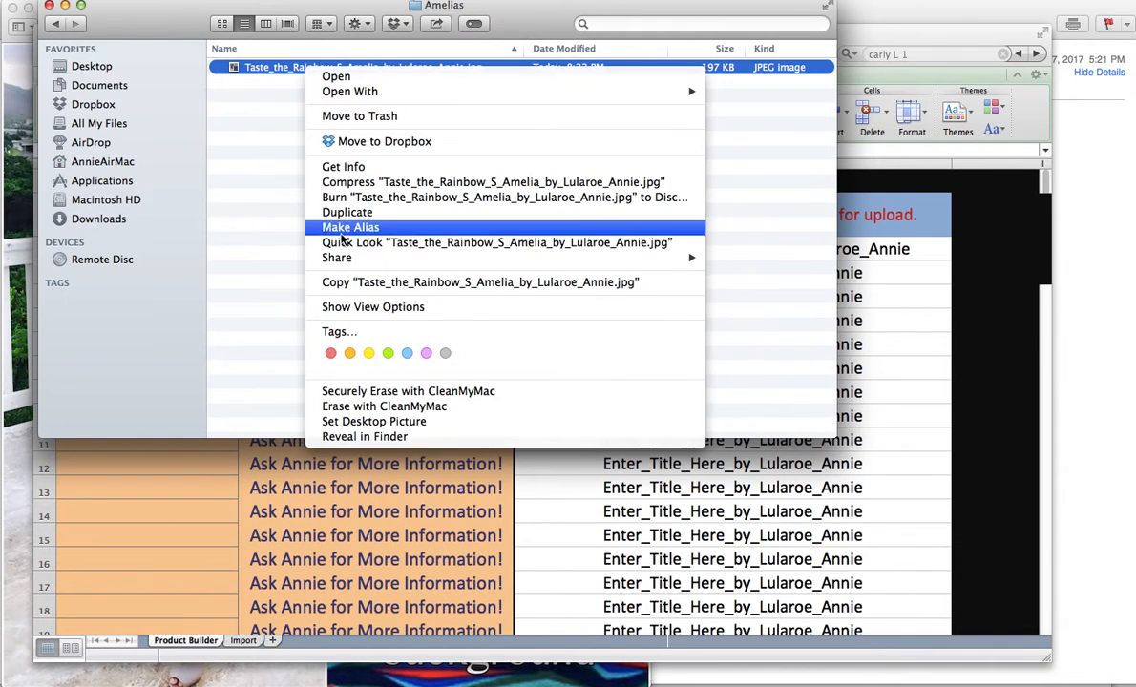
click(267, 218)
click(135, 0)
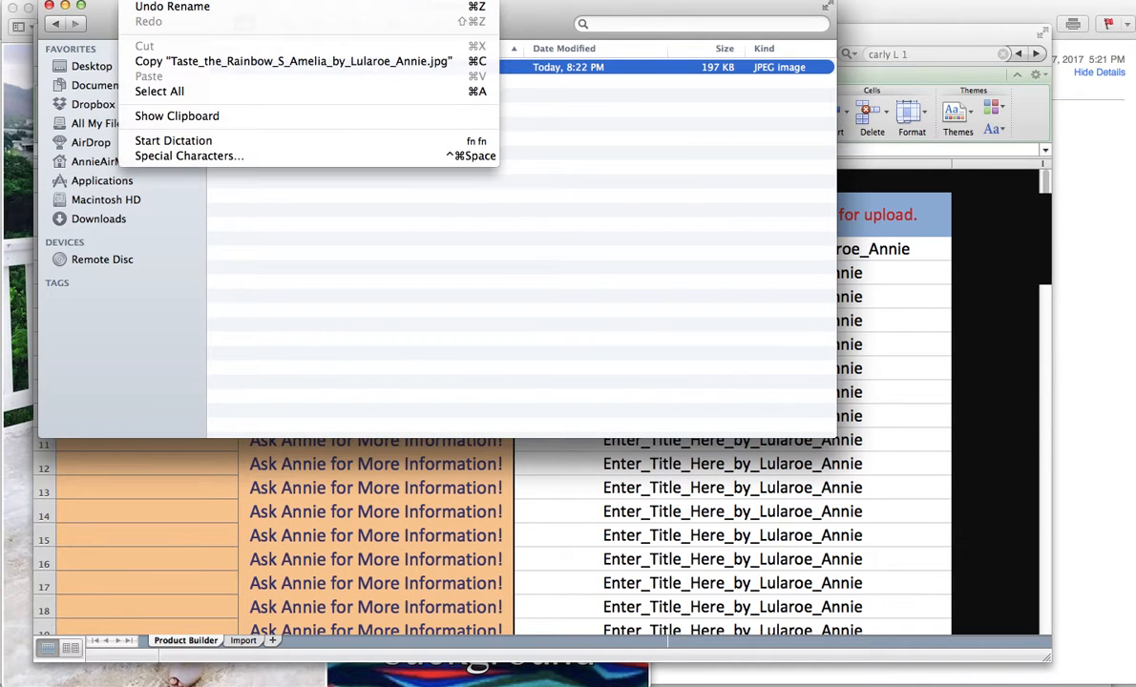
mouse_move(101, 0)
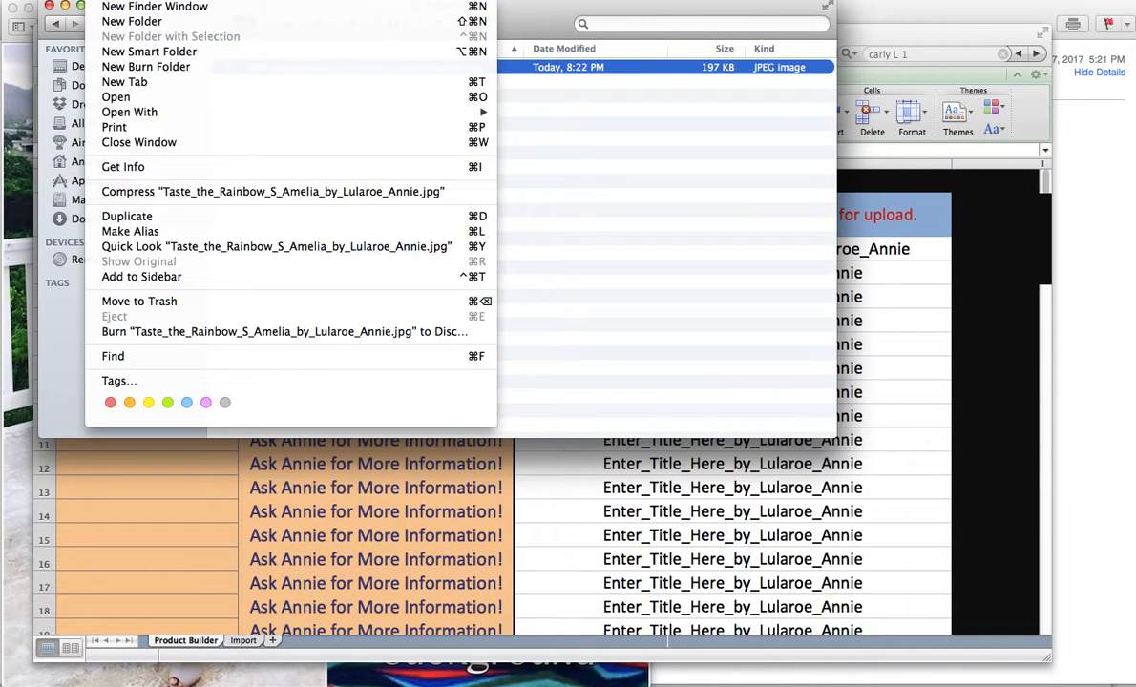
click(537, 216)
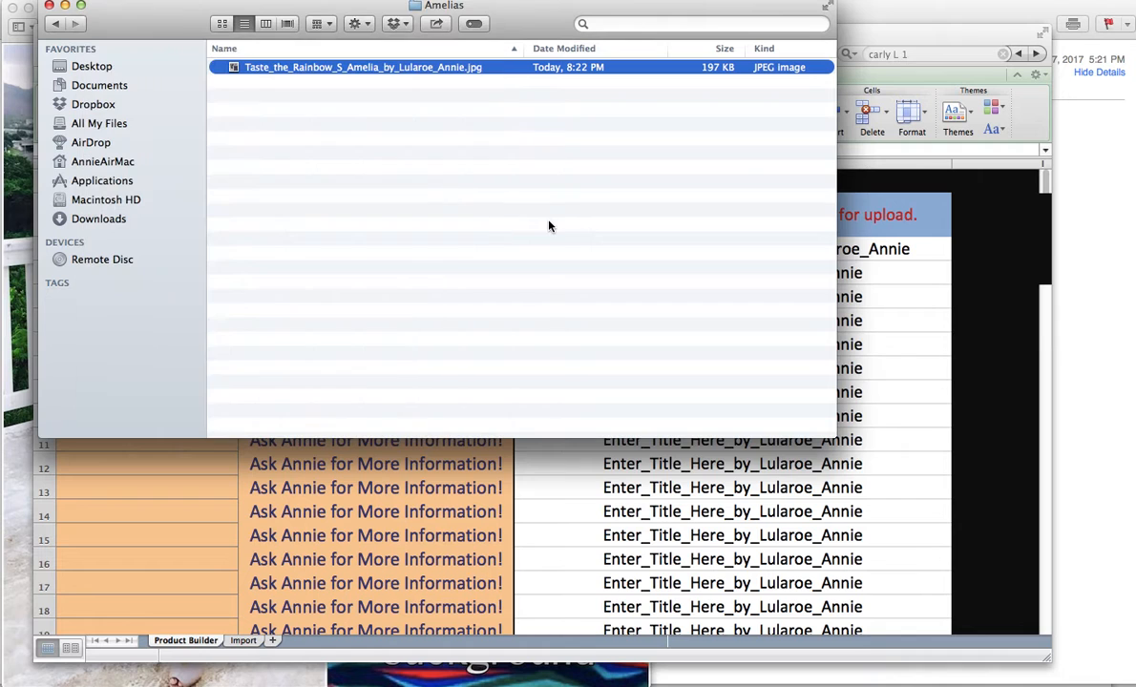
- Open the photo's file name for editing twice, accepting the same name each time
click(305, 69)
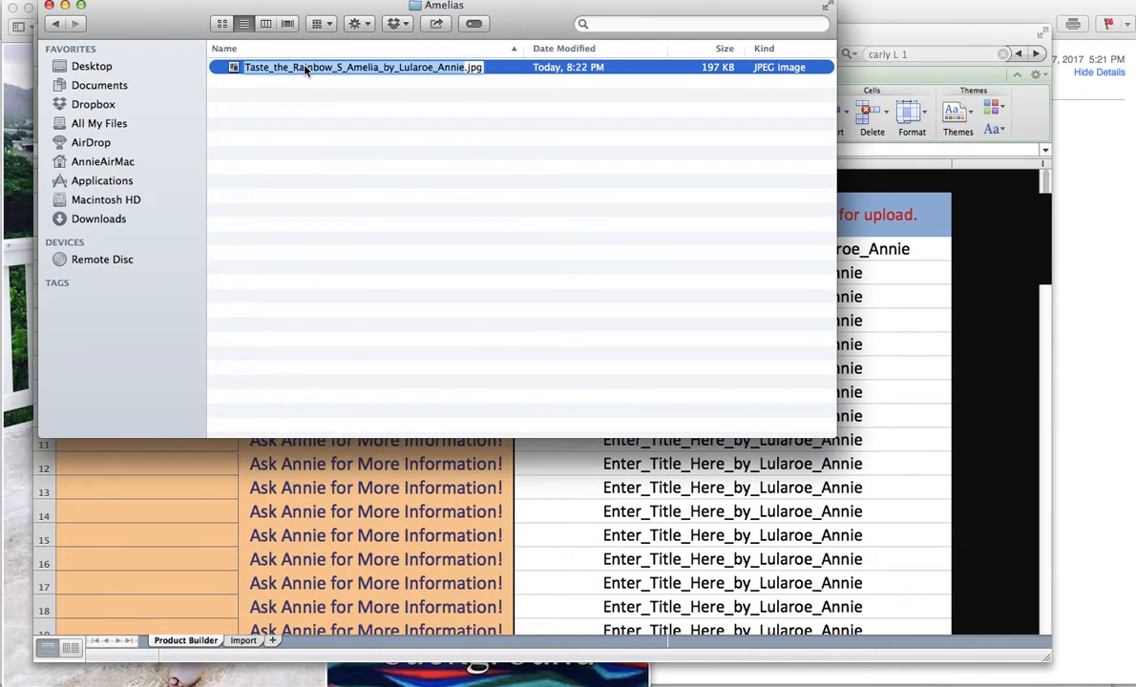
key(Return)
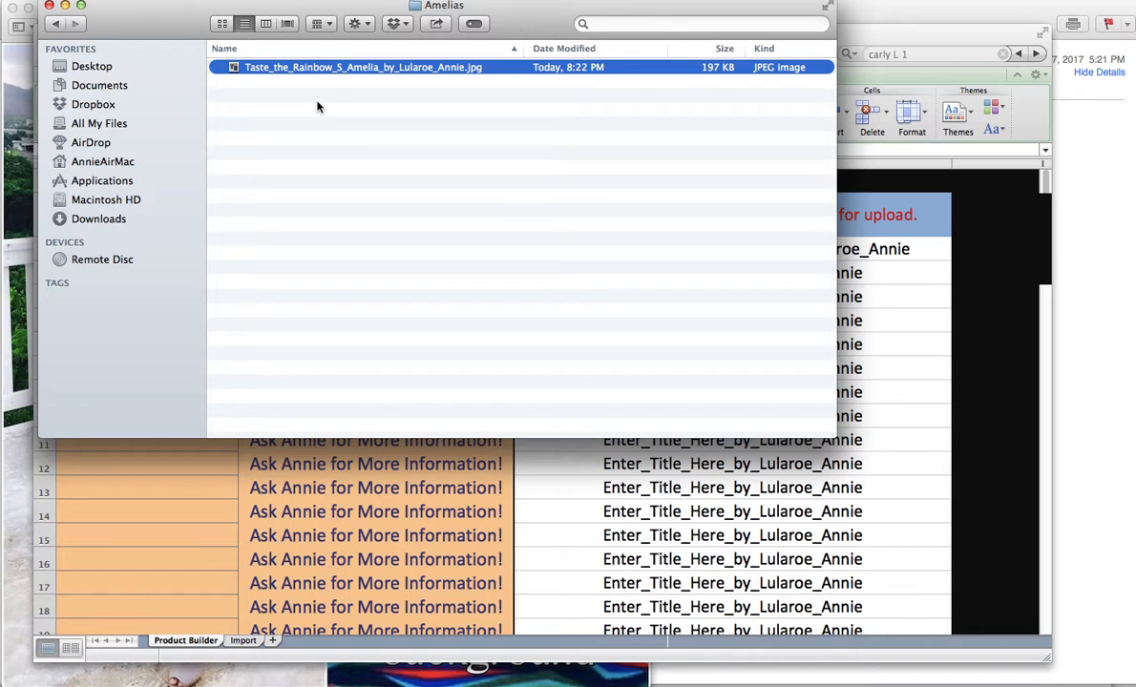
click(323, 69)
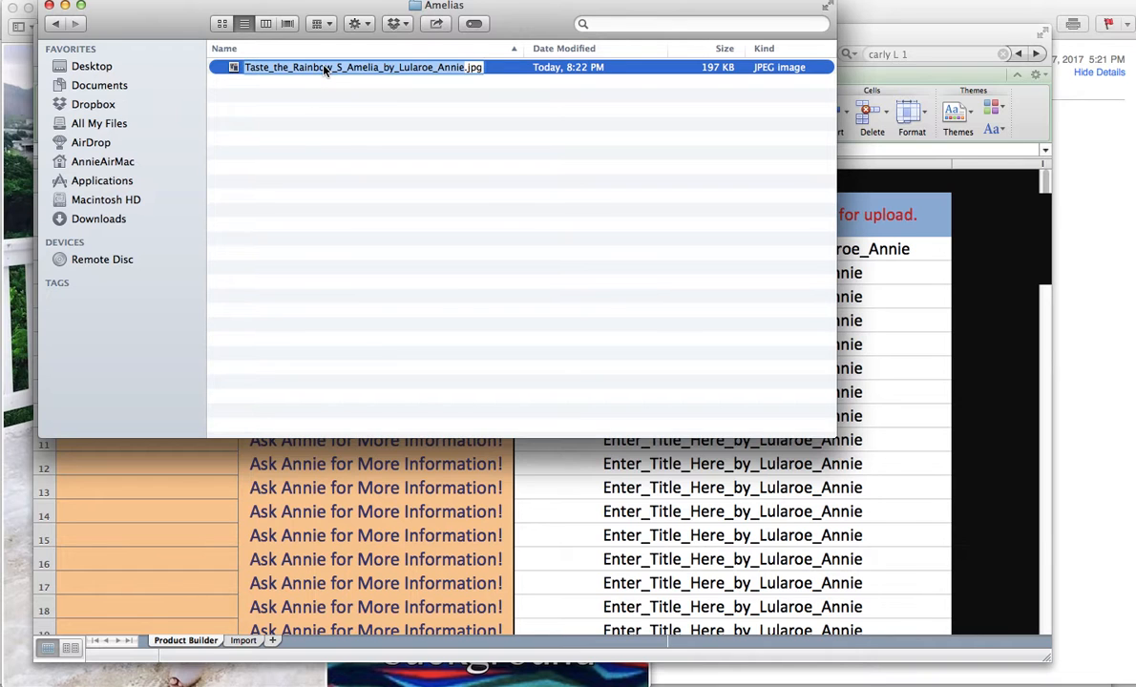
key(Right)
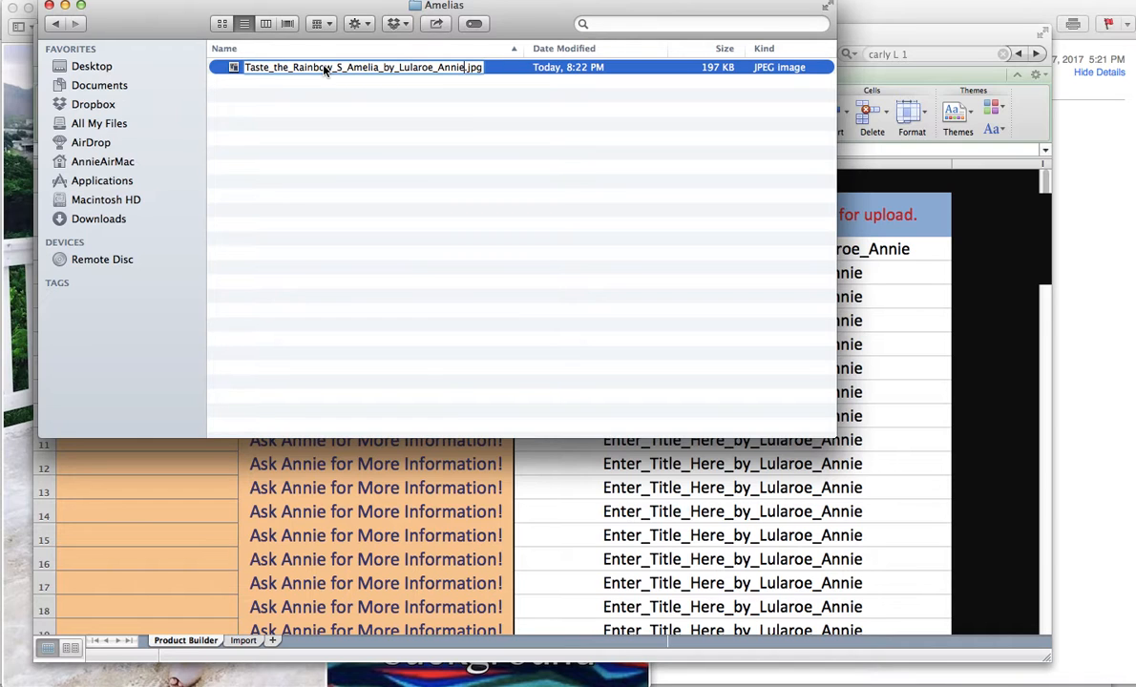
key(Return)
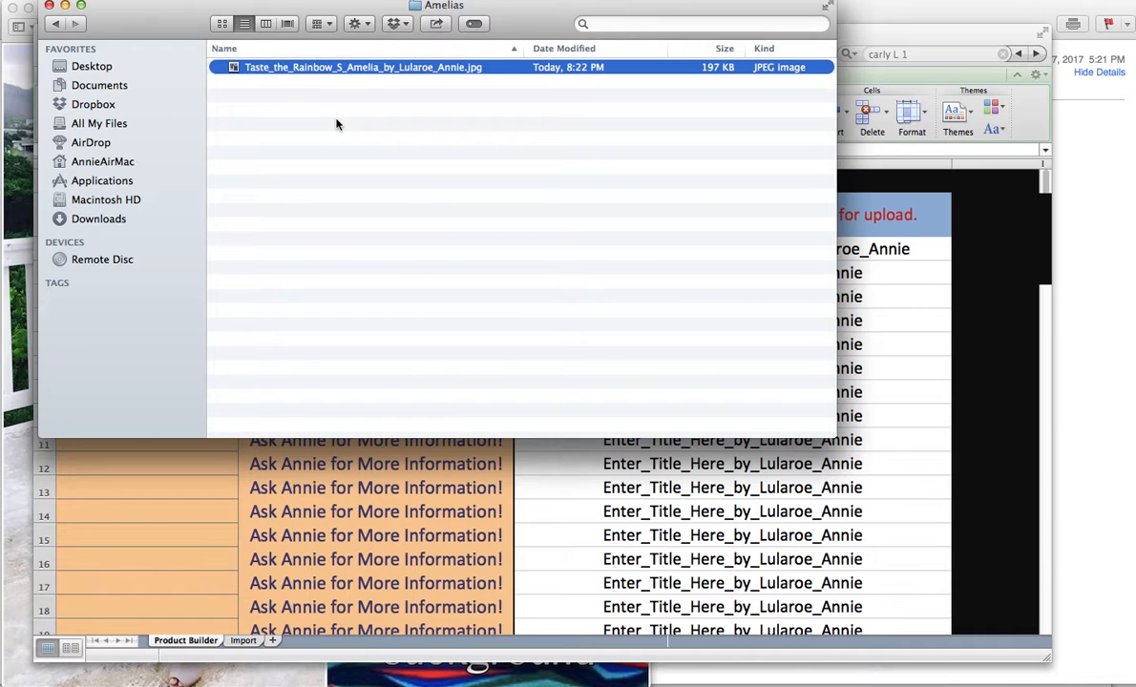
- Return to the Excel workbook, review row 3 from the title to the photo upload name, and select H4
click(859, 366)
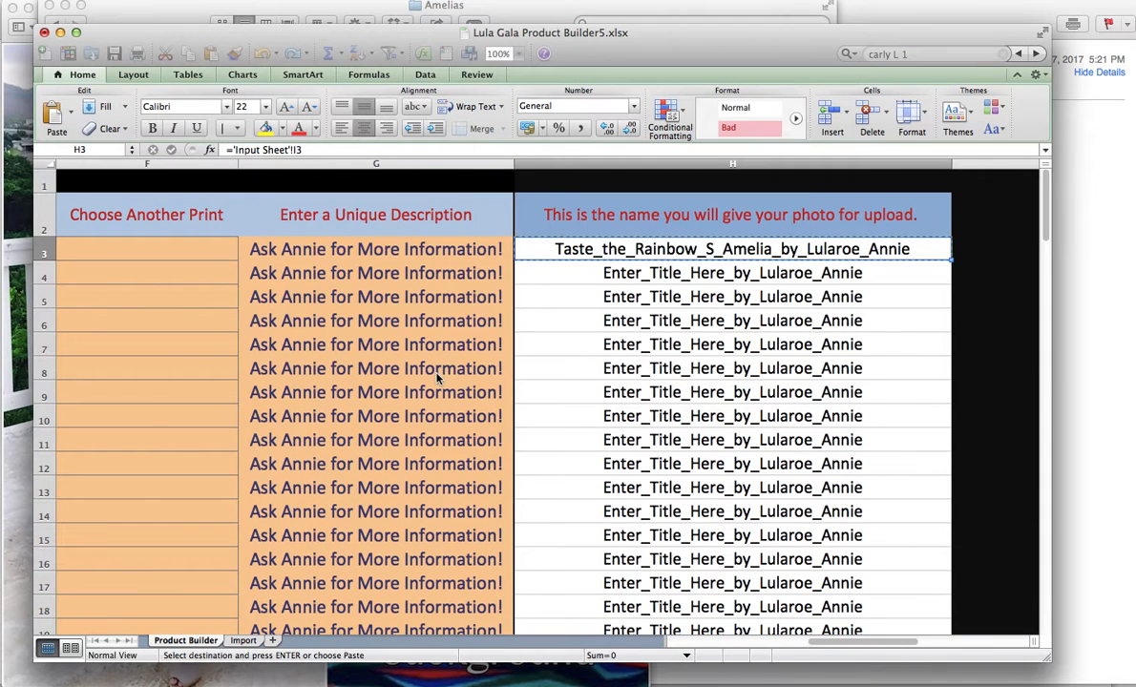
scroll(439, 380, left, 10)
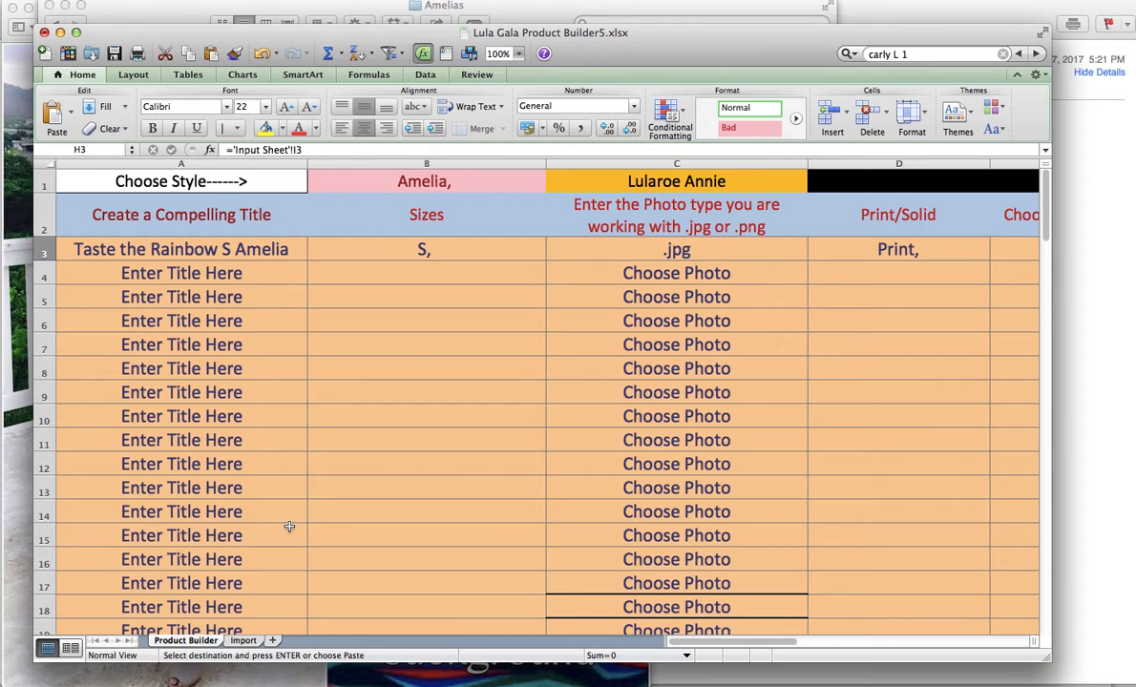
scroll(299, 526, right, 10)
scroll(300, 526, right, 3)
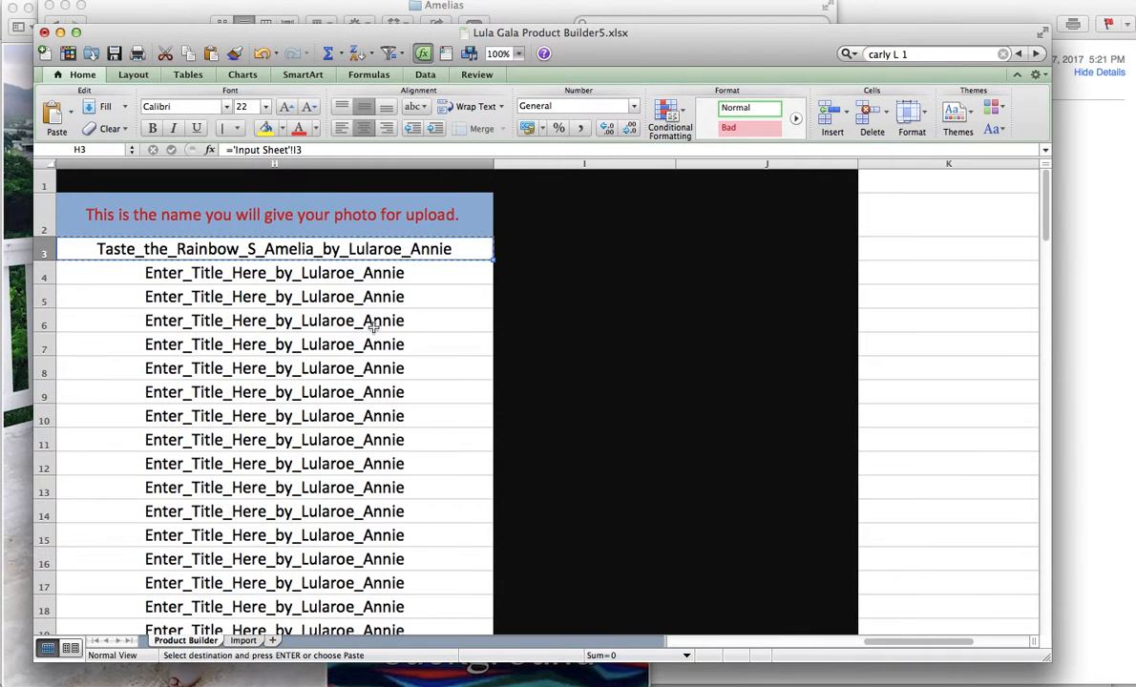
click(349, 273)
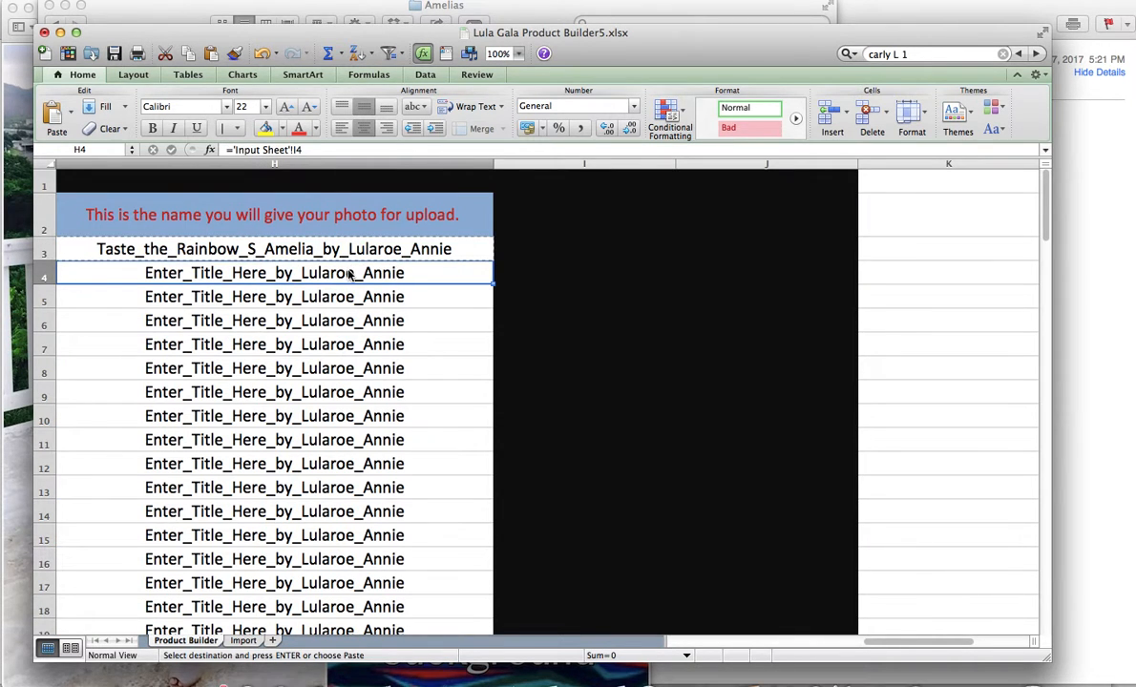
- Switch to Finder and browse from Desktop through Lula Gala, LuLa Gala Inventory and Honeygirls into the Honeygirls Cassie Gala folder
key(ctrl+Up)
click(338, 202)
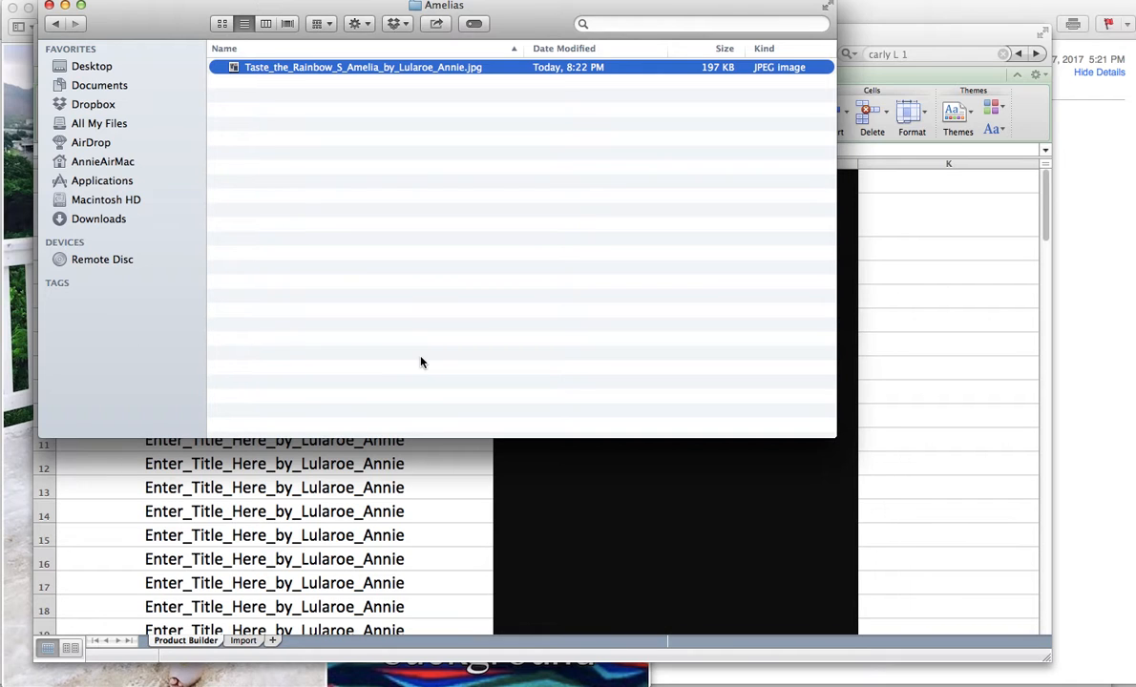
click(91, 68)
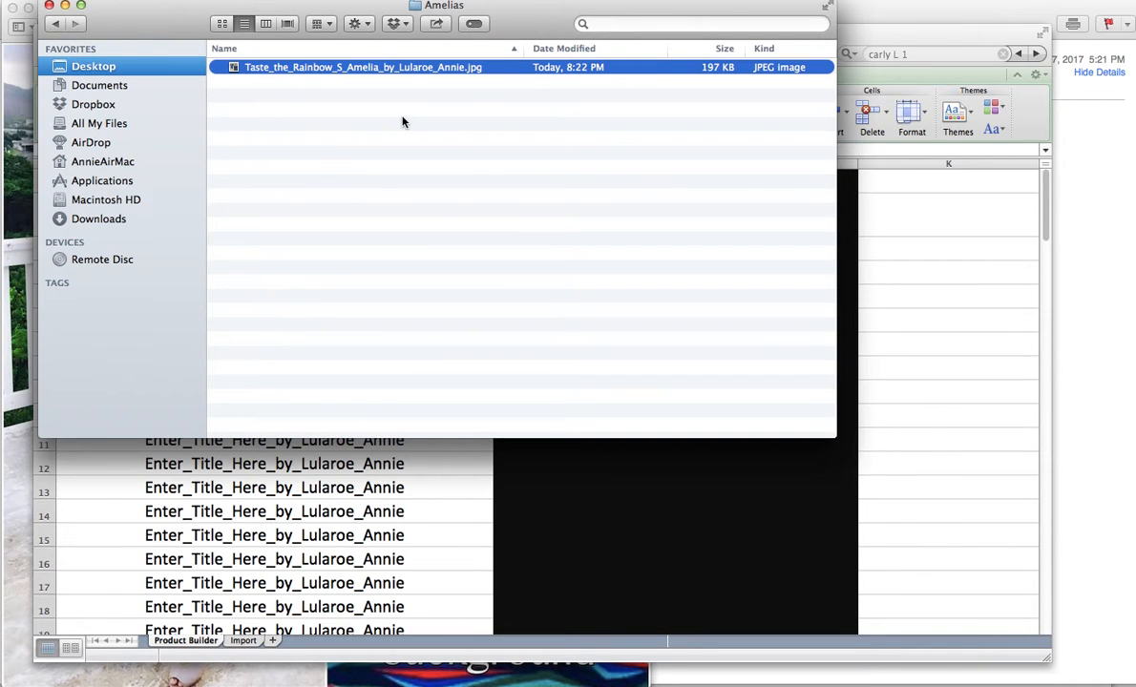
click(246, 69)
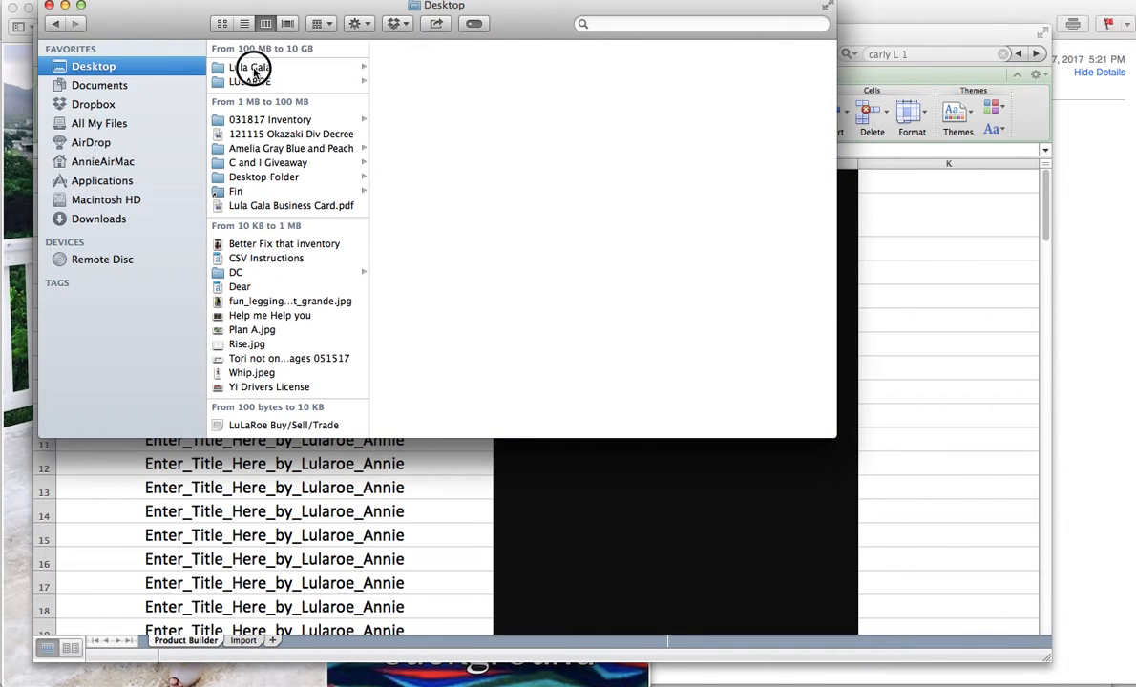
key(Right)
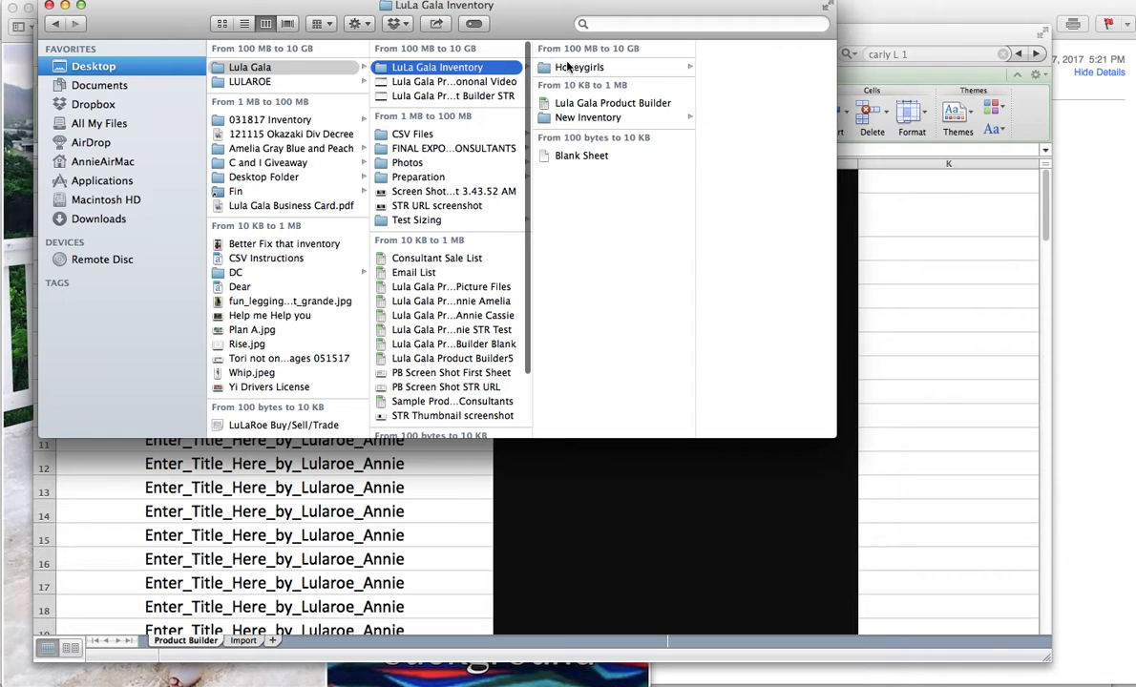
key(Right)
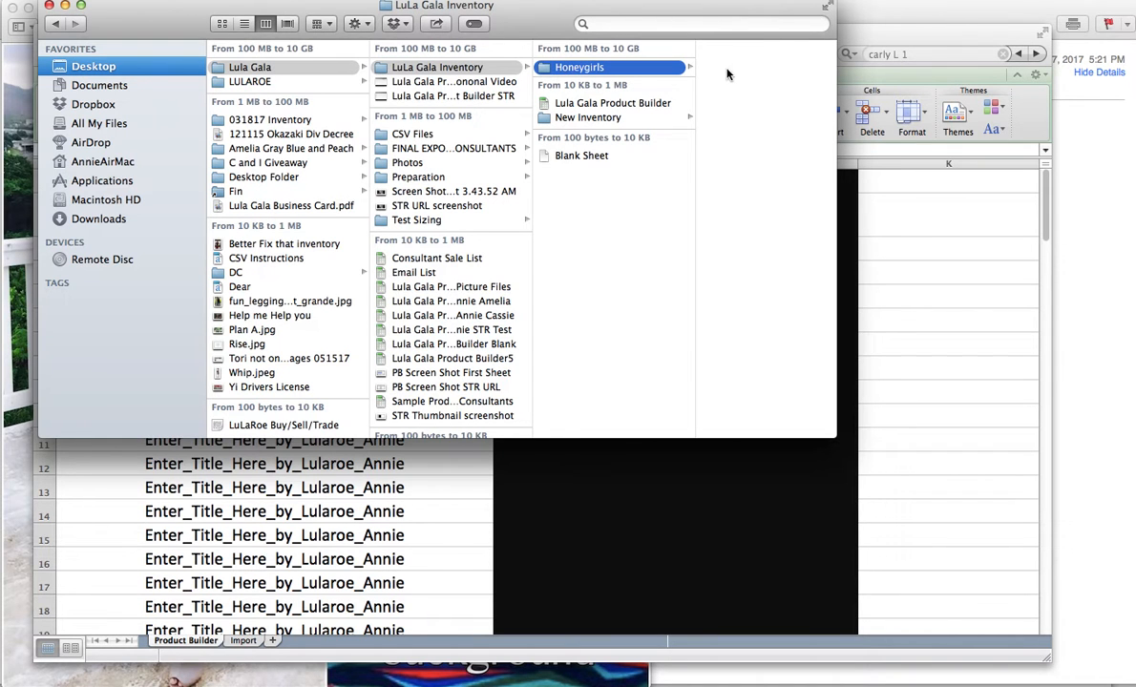
key(Right)
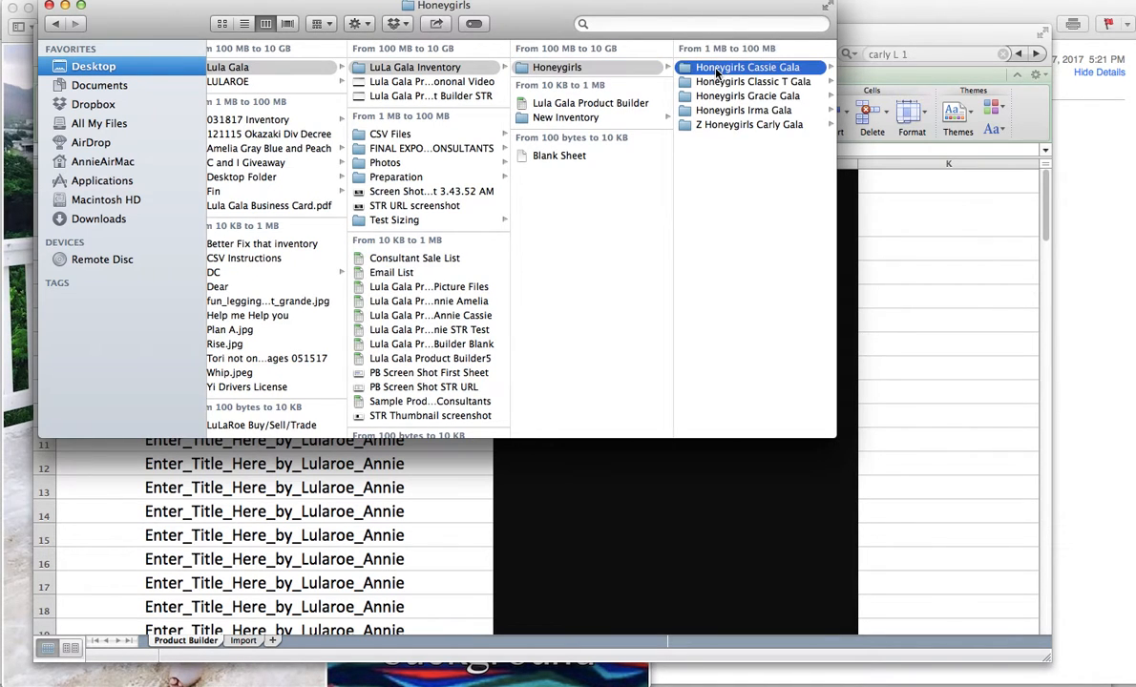
key(Right)
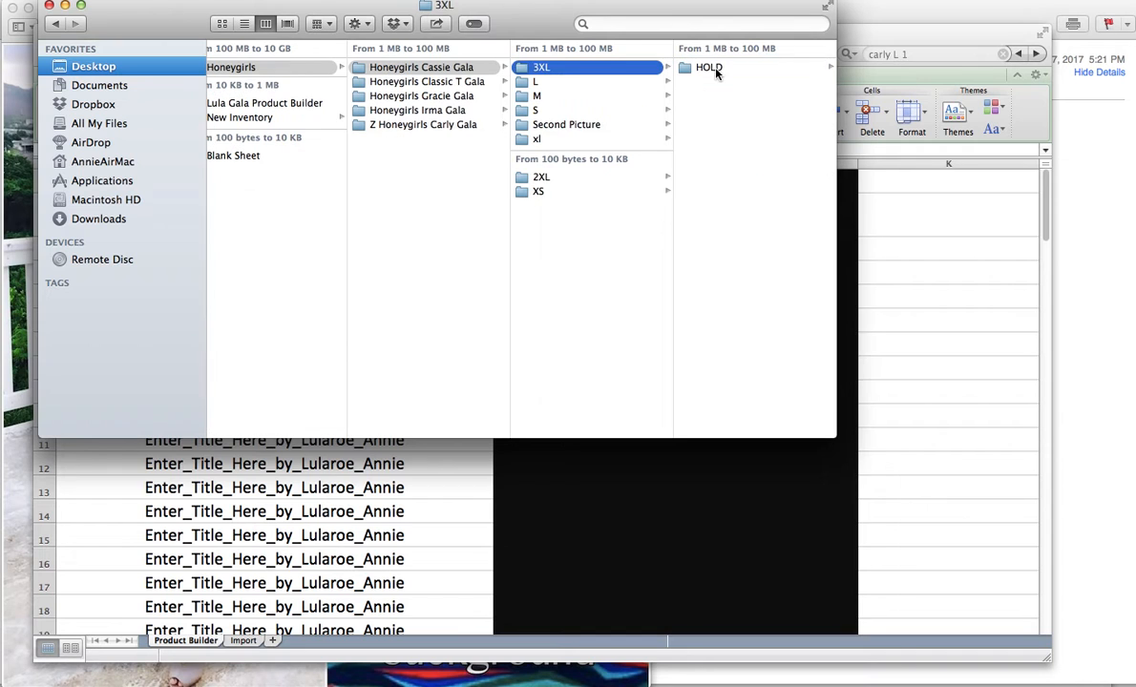
- Open the Second Picture folder, select both detail photos to examine their names, and close the Finder window
click(566, 126)
click(709, 71)
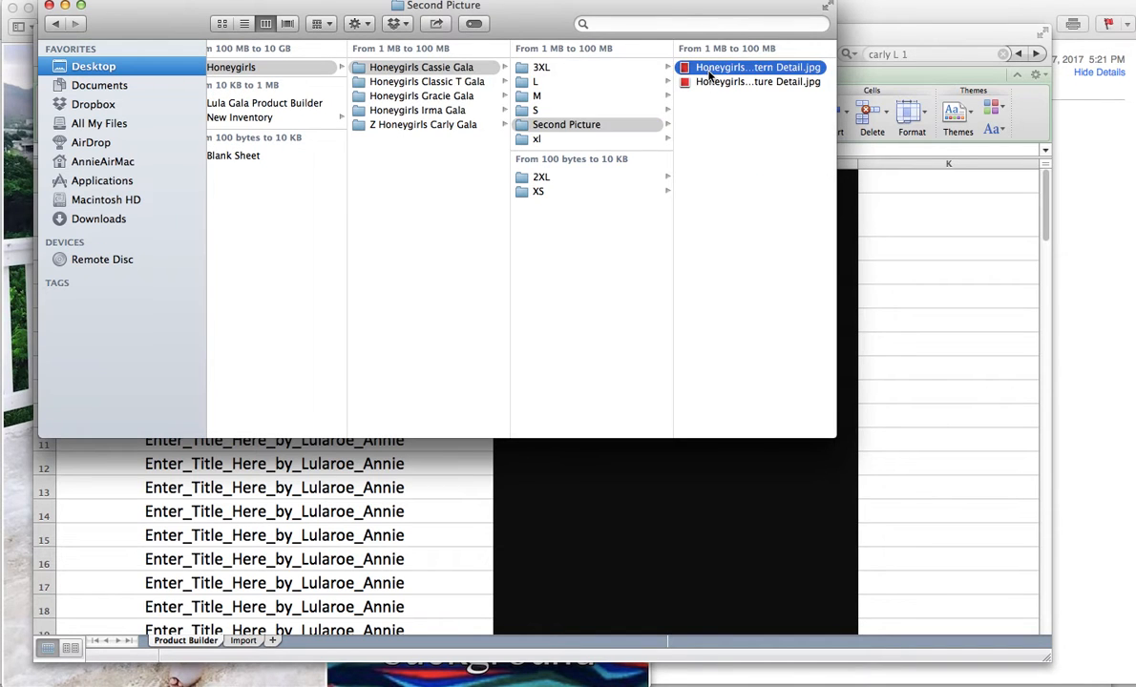
key(super+a)
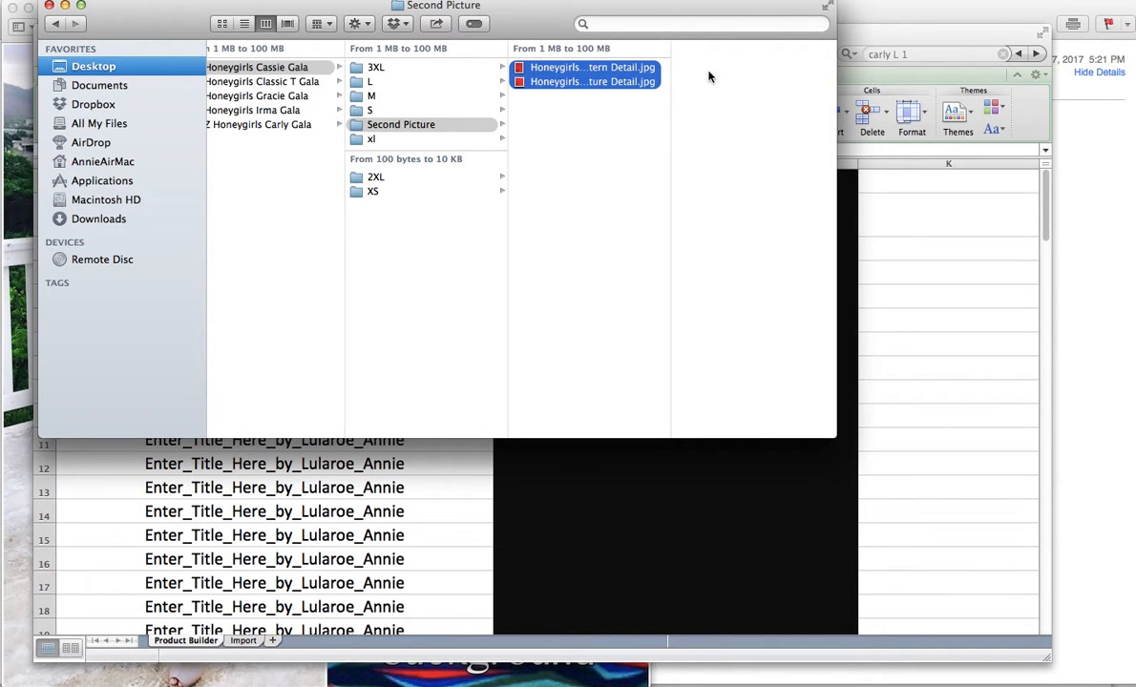
drag(592, 75, 626, 90)
click(50, 6)
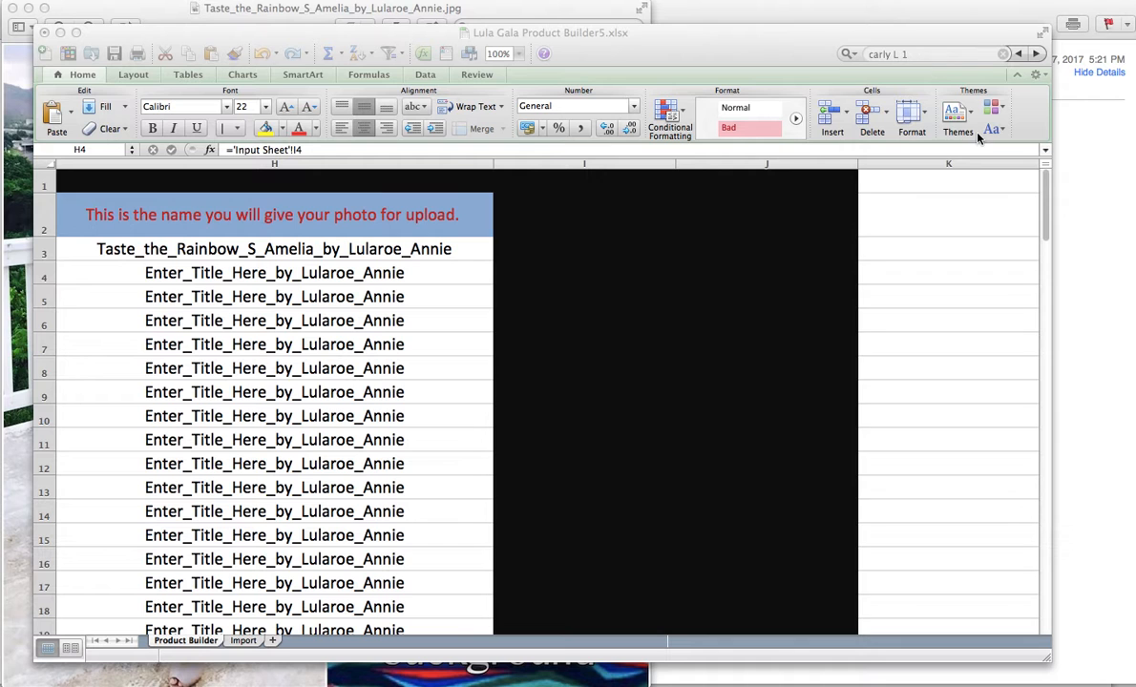
- Return to the Excel workbook and review the Import sheet's columns from Handle and Tags across to Variant Price and Image Src
click(283, 35)
key(super+c)
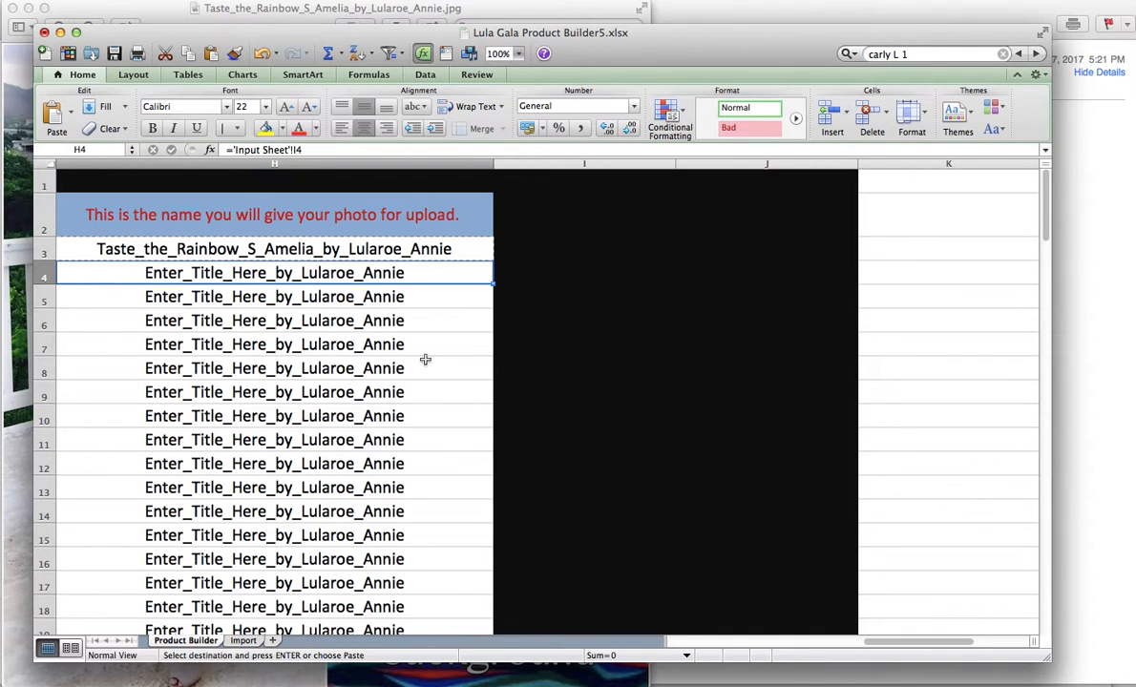
click(240, 641)
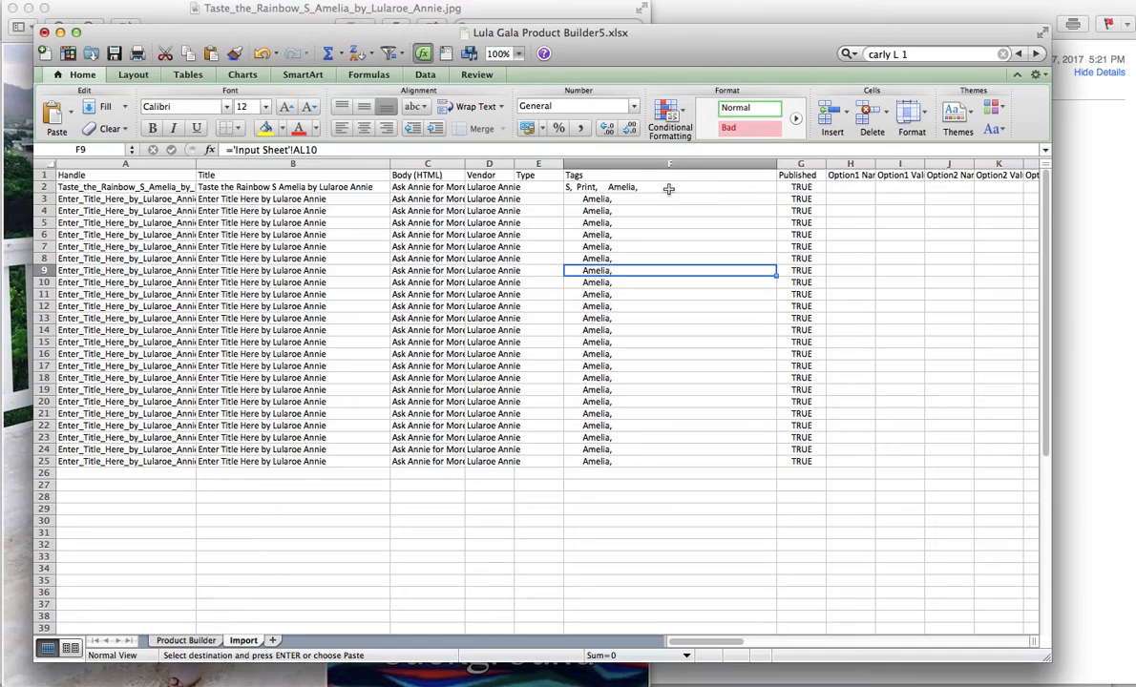
scroll(669, 189, right, 3)
scroll(669, 189, right, 5)
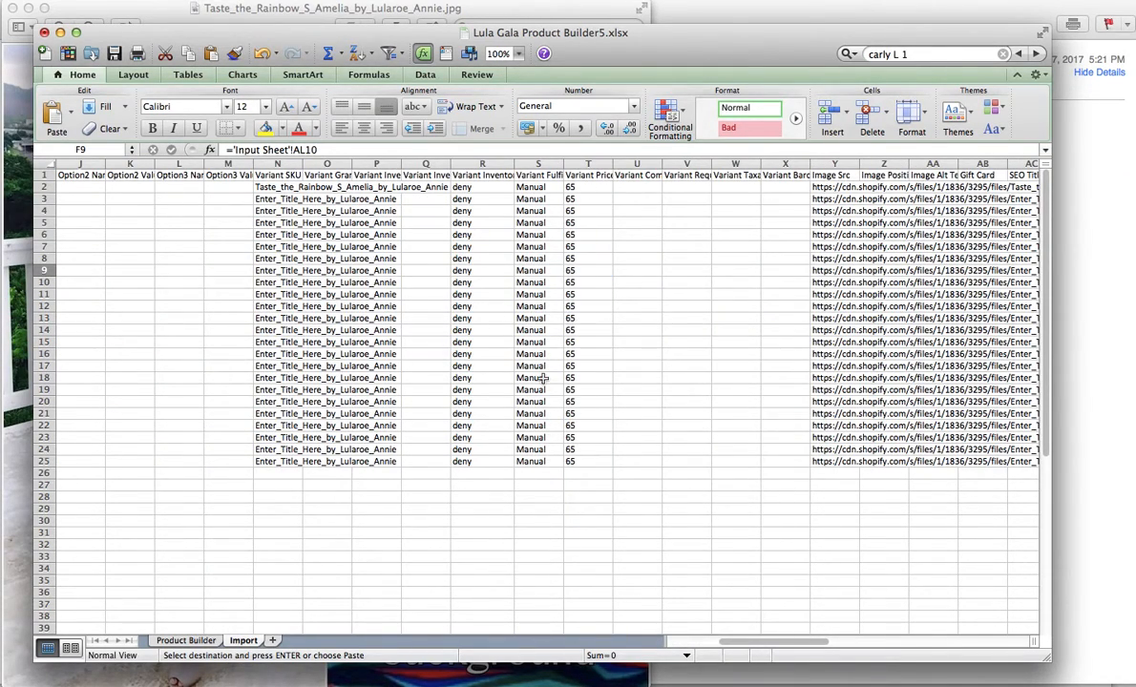
- Recheck the Import sheet's columns between Image Src and Title, ending at the Handle column
scroll(541, 379, left, 2)
scroll(541, 379, left, 4)
scroll(542, 379, right, 6)
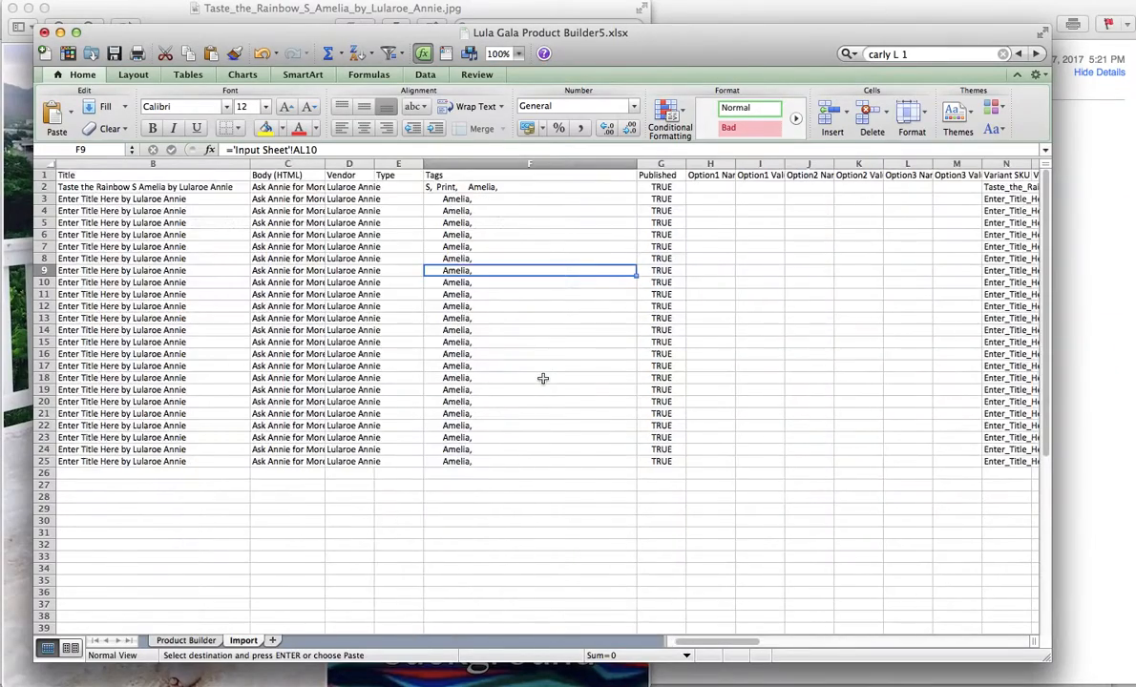
scroll(541, 379, left, 3)
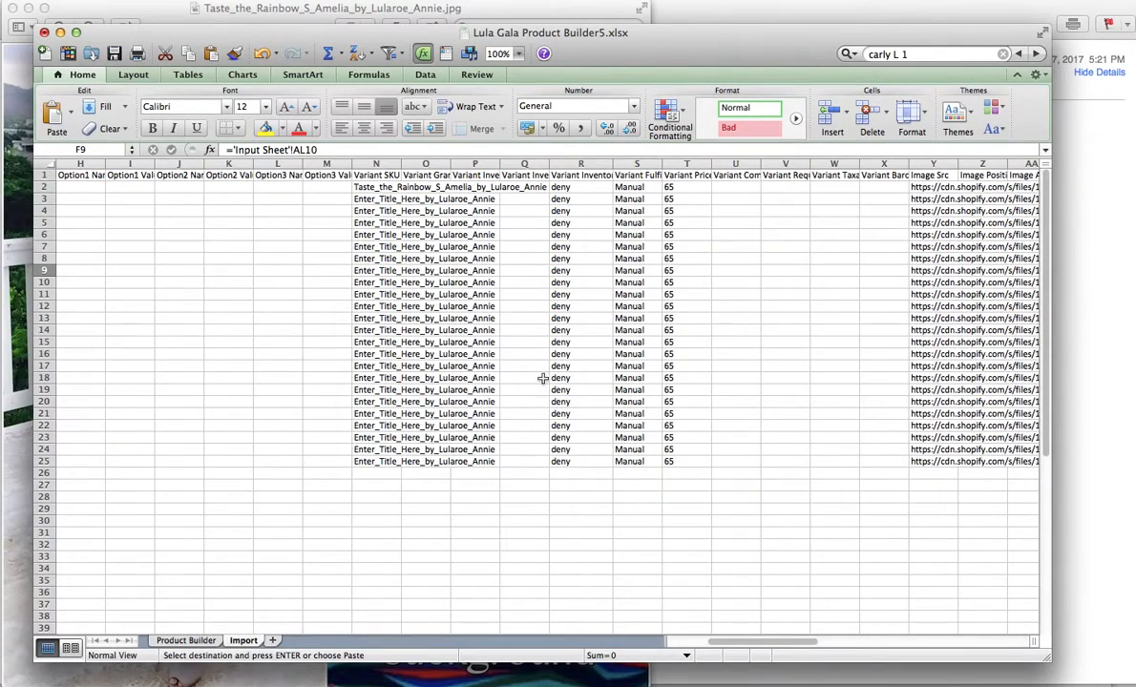
scroll(541, 379, left, 7)
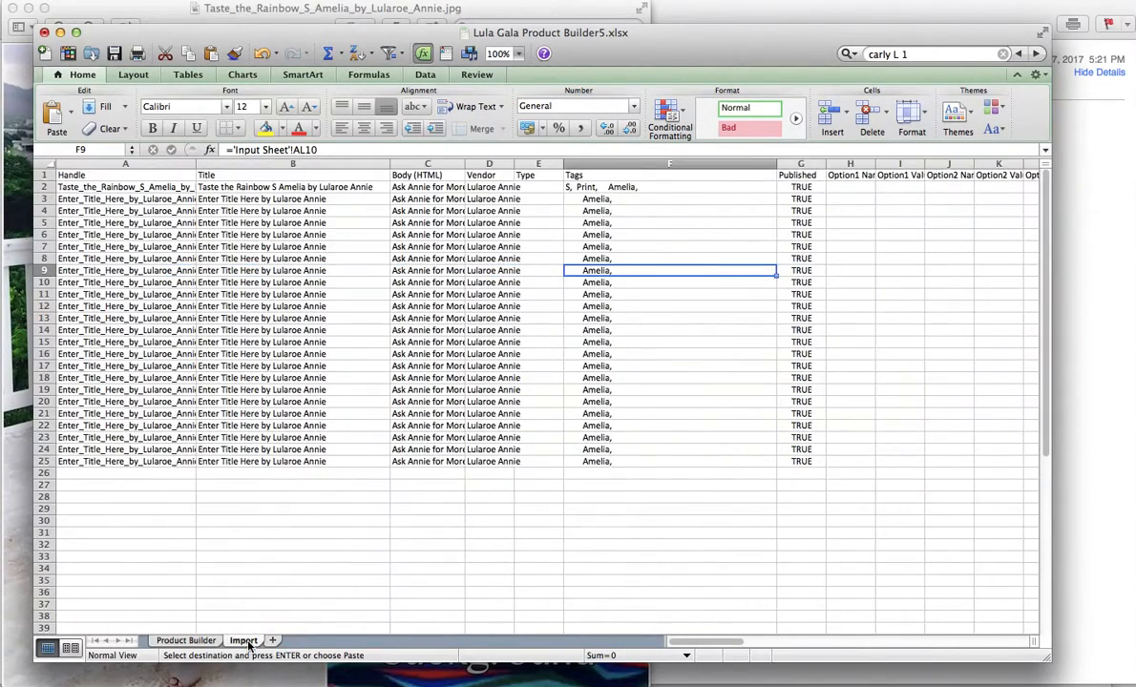
- Return to the Product Builder sheet, review its title, size, photo type and print columns, and select the size cell B3
click(188, 641)
scroll(289, 442, left, 7)
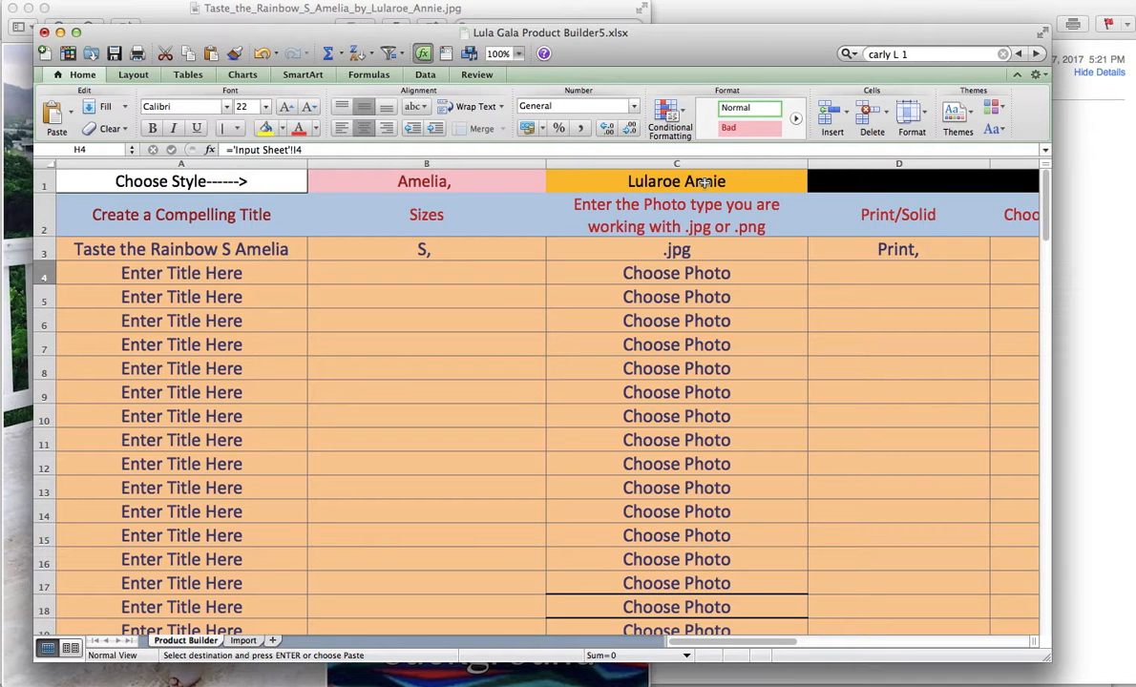
scroll(767, 264, right, 10)
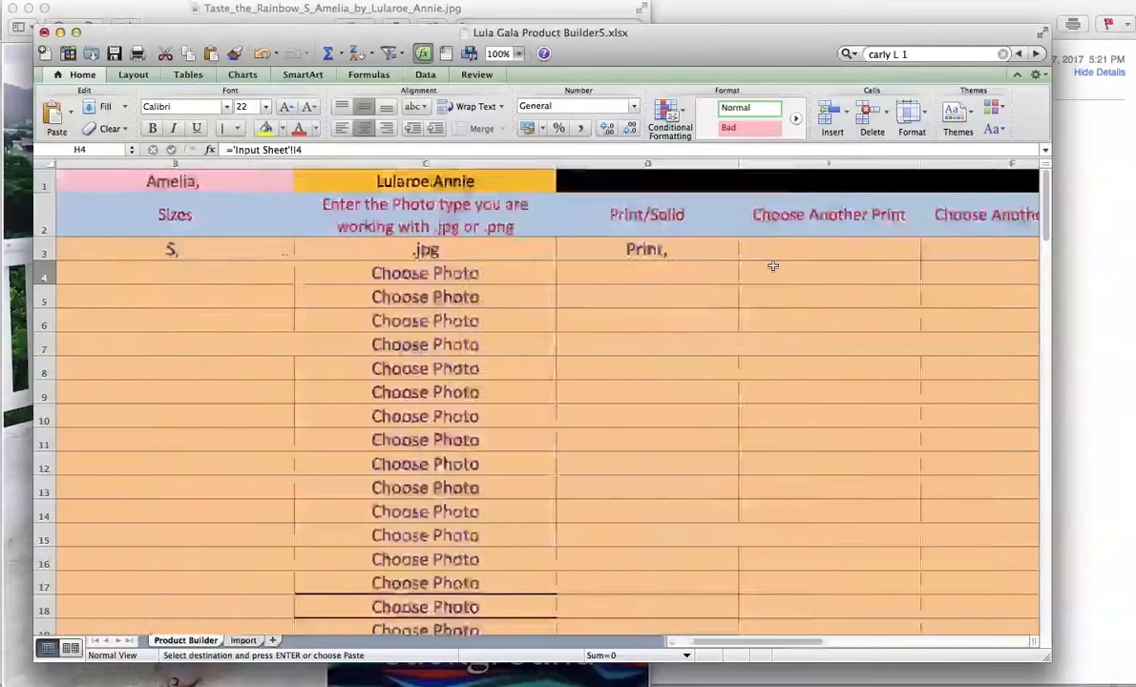
scroll(705, 266, left, 10)
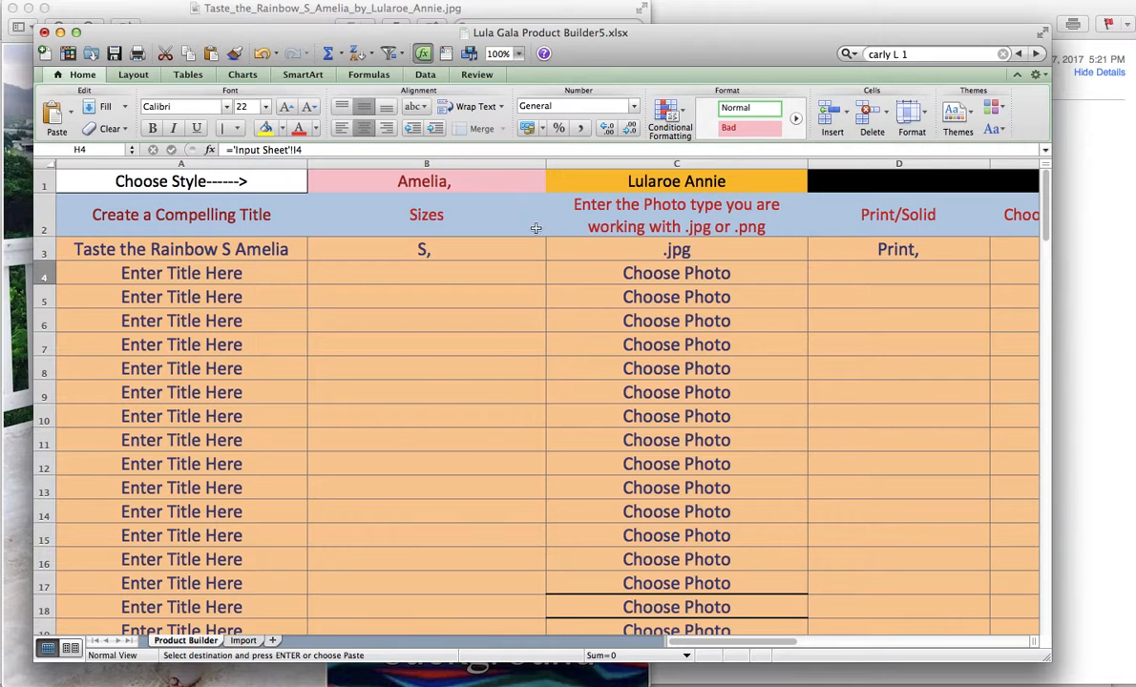
click(499, 248)
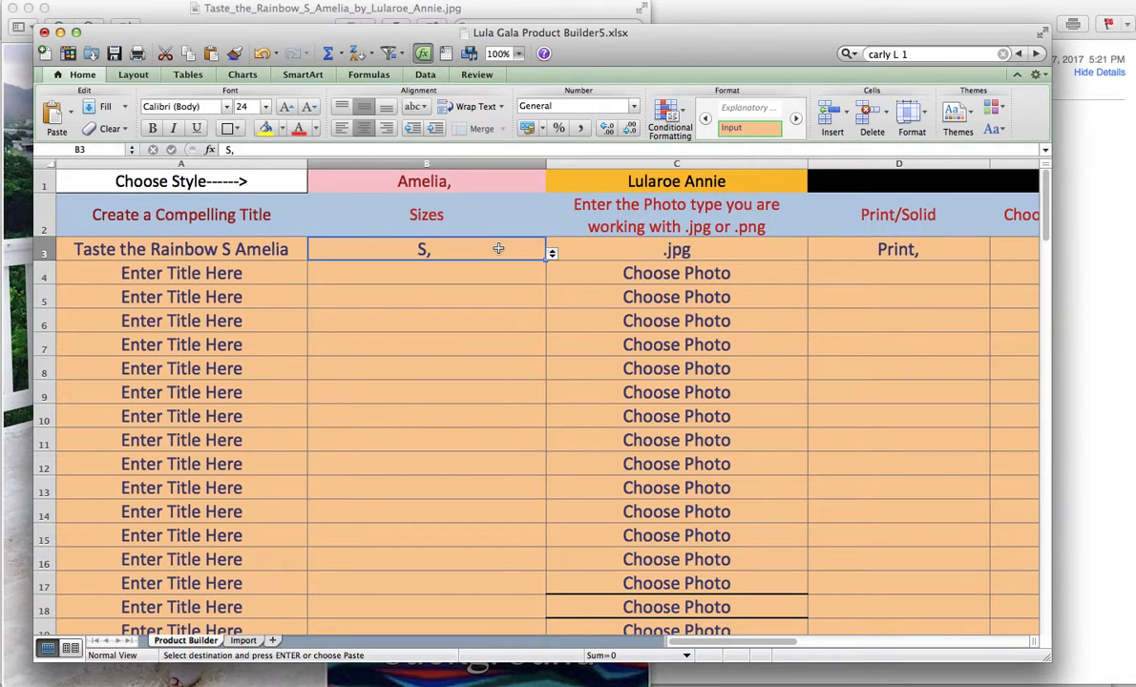